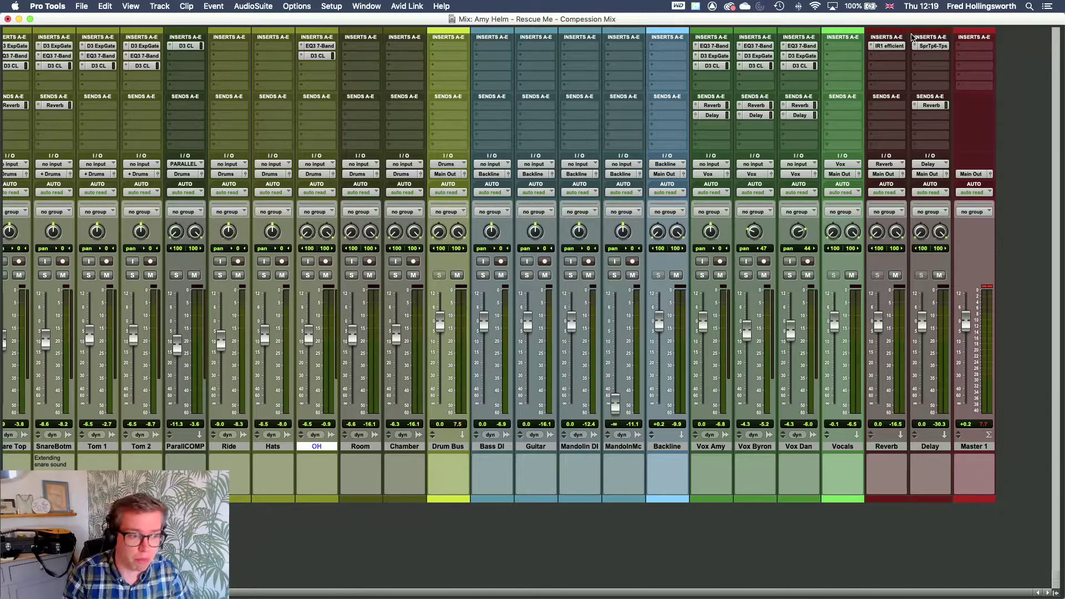
# Step: Show the Edit window, enlarge it to fill the screen, and shrink the track heights so every track fits
pyautogui.press('super+equal')
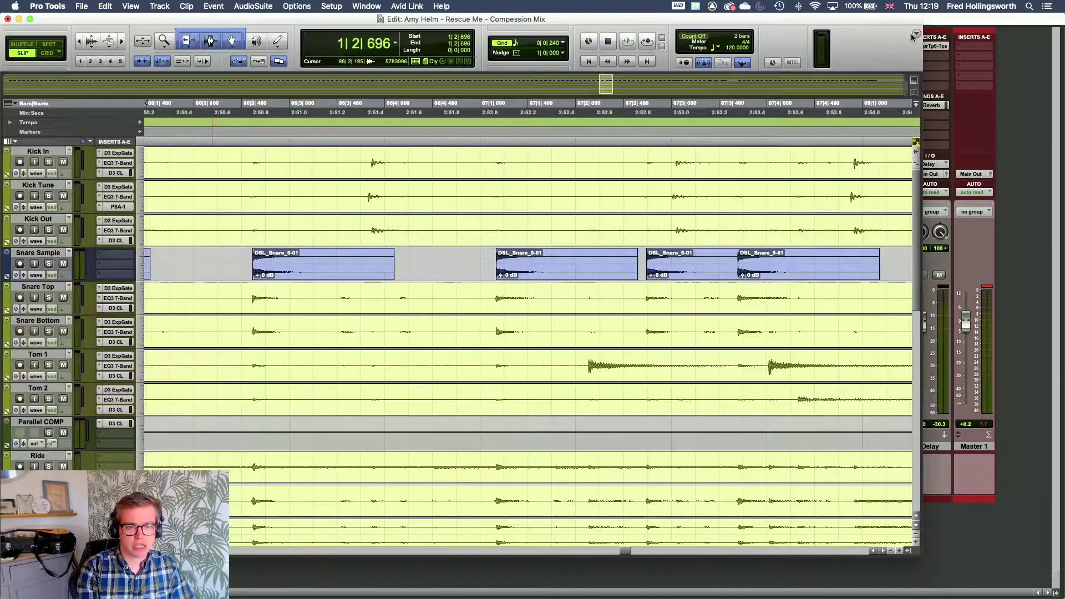
pyautogui.moveTo(916, 552); pyautogui.dragTo(1060, 584)
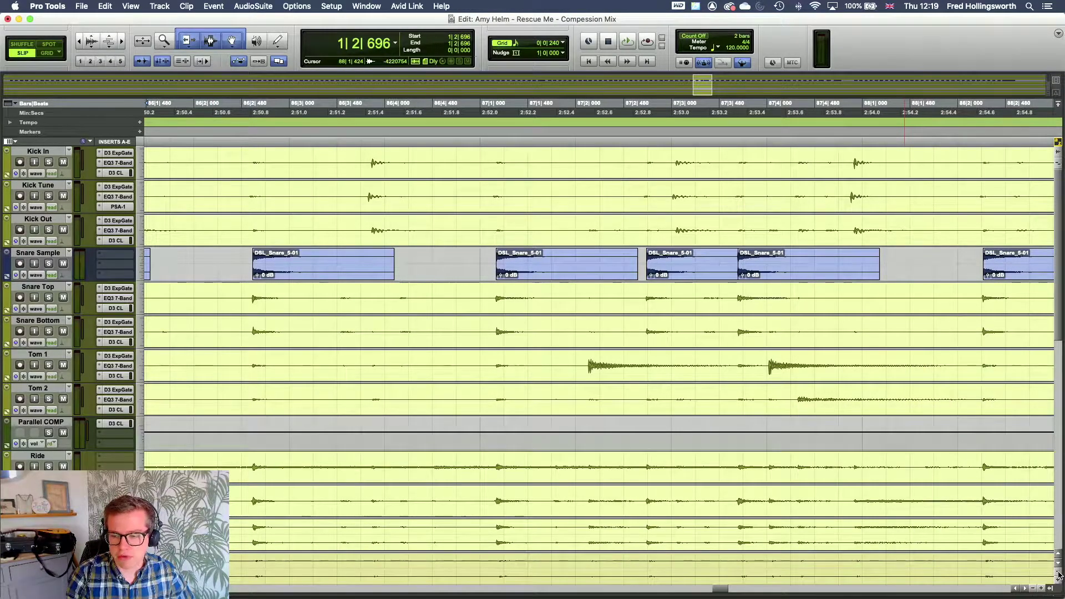
pyautogui.click(1058, 576)
pyautogui.click(1058, 576)
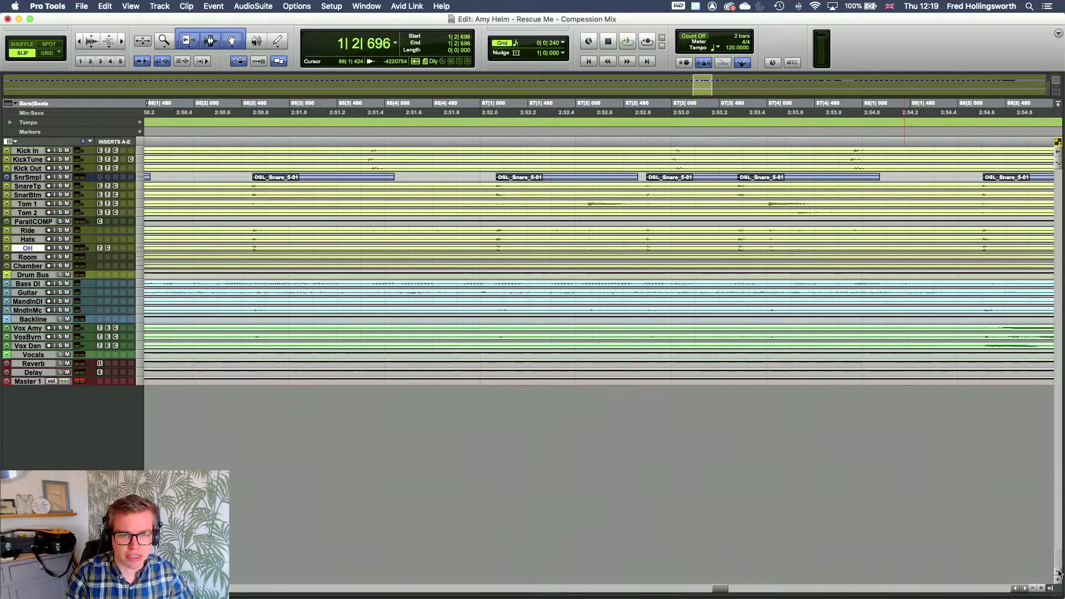
# Step: Select the drum tracks from Kick In through Drum Bus, and then only the Bass DI through mandolin mic tracks
pyautogui.click(26, 151)
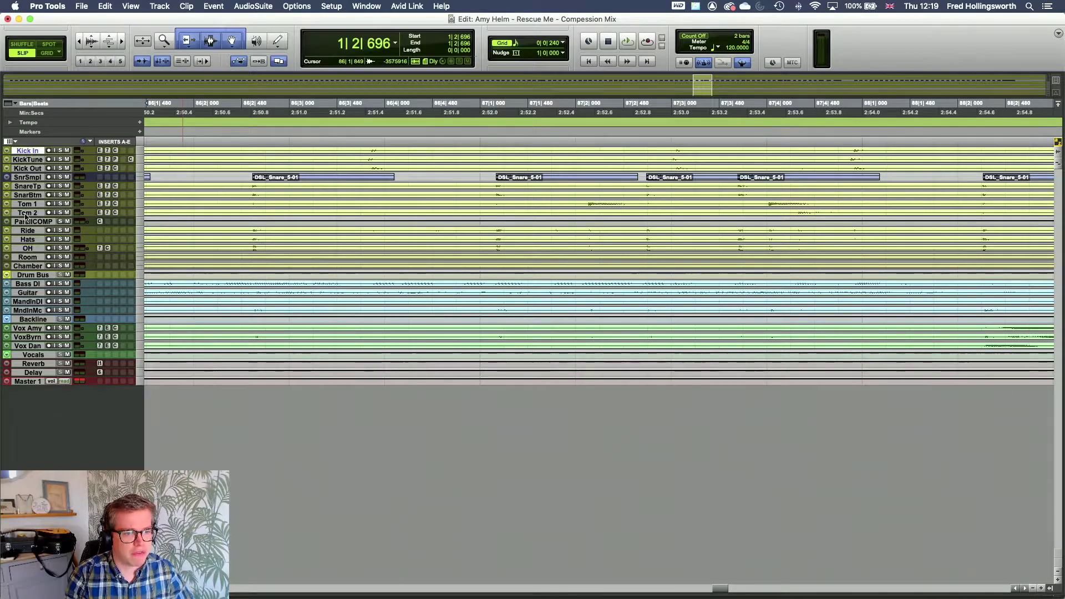
pyautogui.keyDown('shift'); pyautogui.click(28, 267); pyautogui.keyUp('shift')
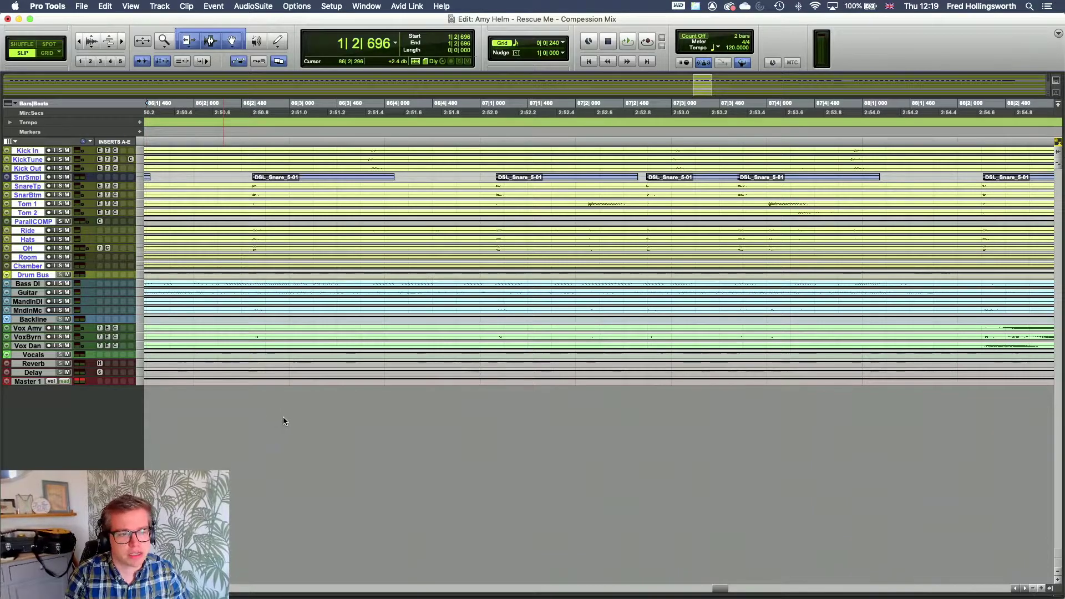
pyautogui.click(25, 284)
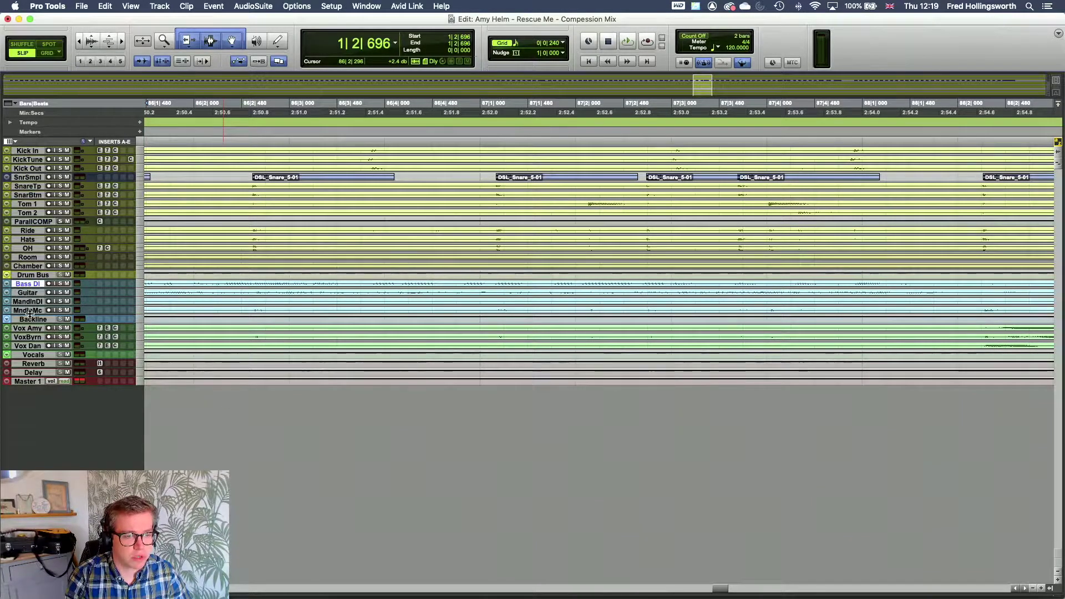
pyautogui.keyDown('shift'); pyautogui.click(28, 311); pyautogui.keyUp('shift')
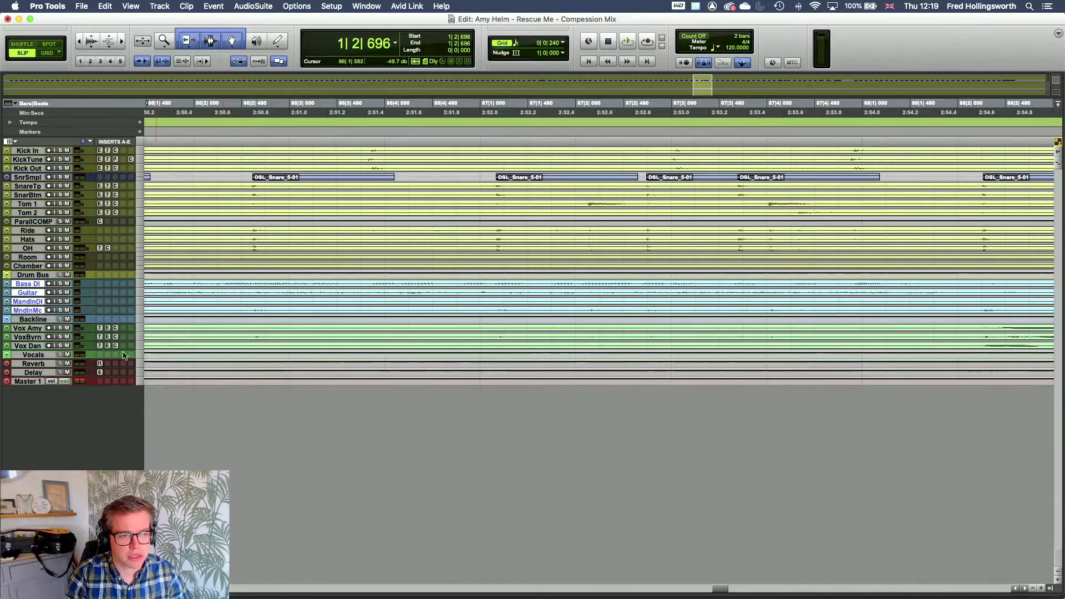
# Step: Select the OH track and set up two new tracks: one basic folder and one stereo routing folder
pyautogui.click(28, 248)
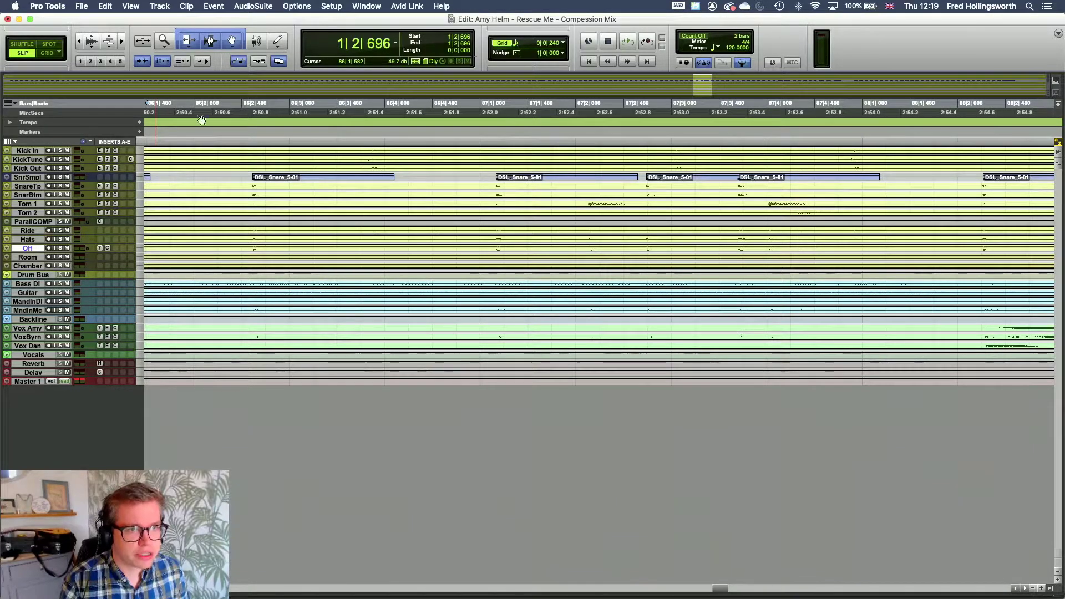
pyautogui.click(160, 6)
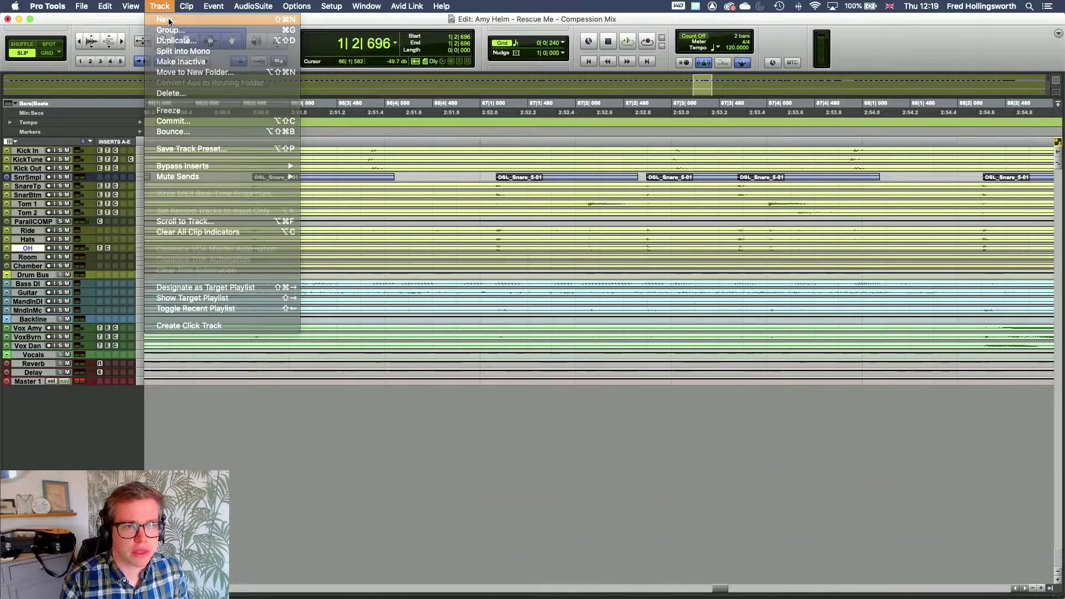
pyautogui.click(168, 20)
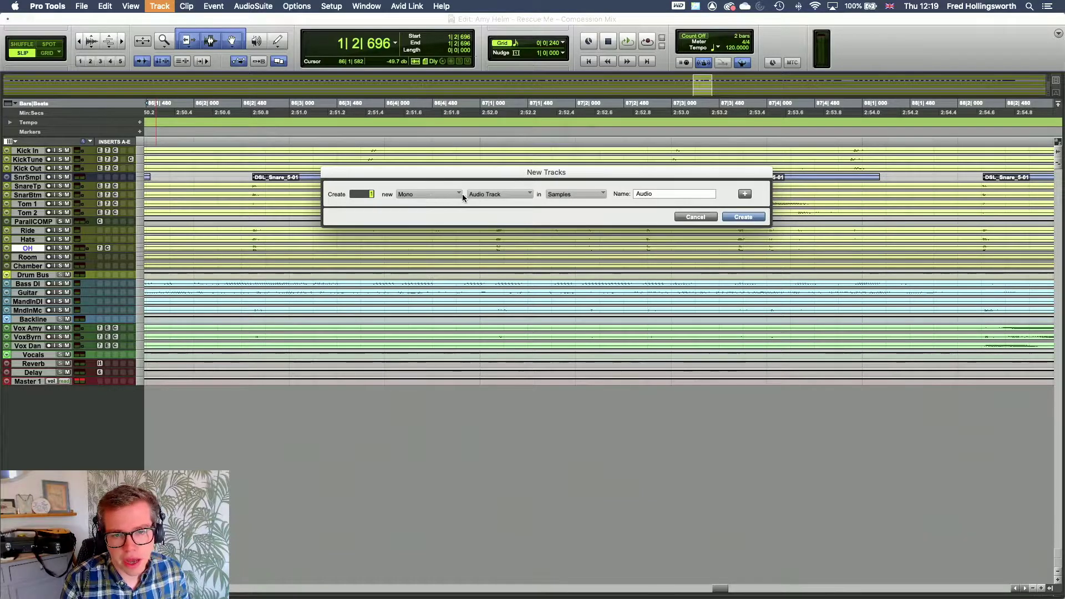
pyautogui.click(486, 195)
pyautogui.click(452, 165)
pyautogui.click(515, 196)
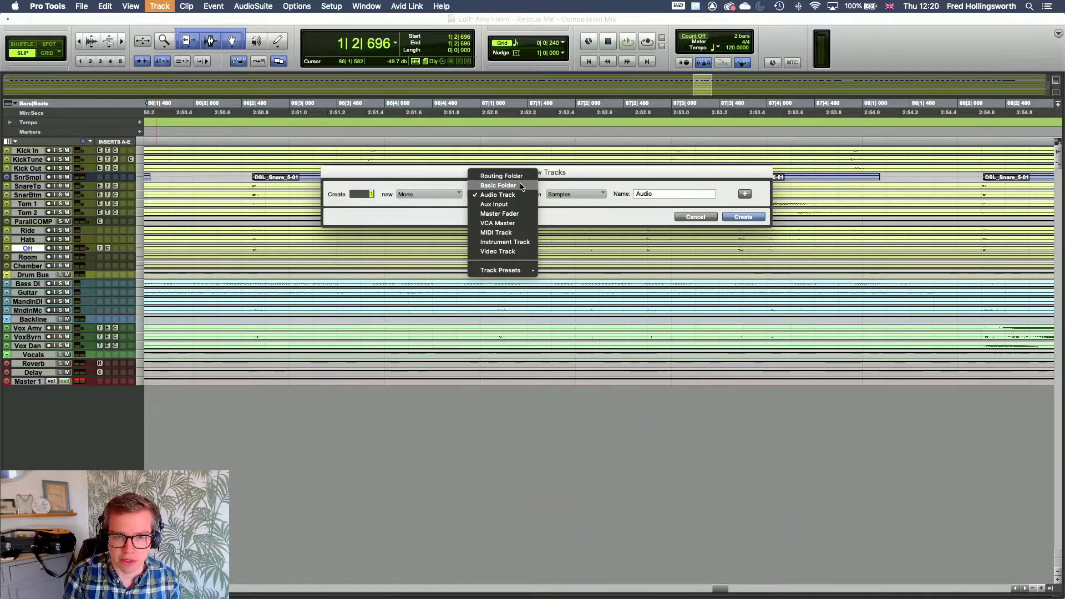
pyautogui.click(522, 187)
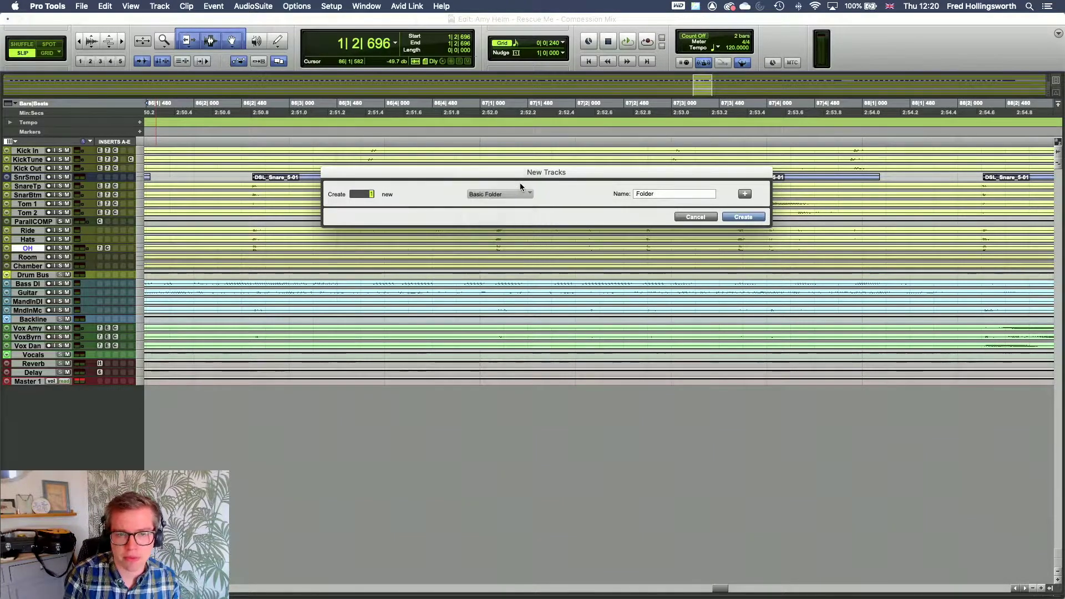
pyautogui.click(744, 194)
pyautogui.click(505, 212)
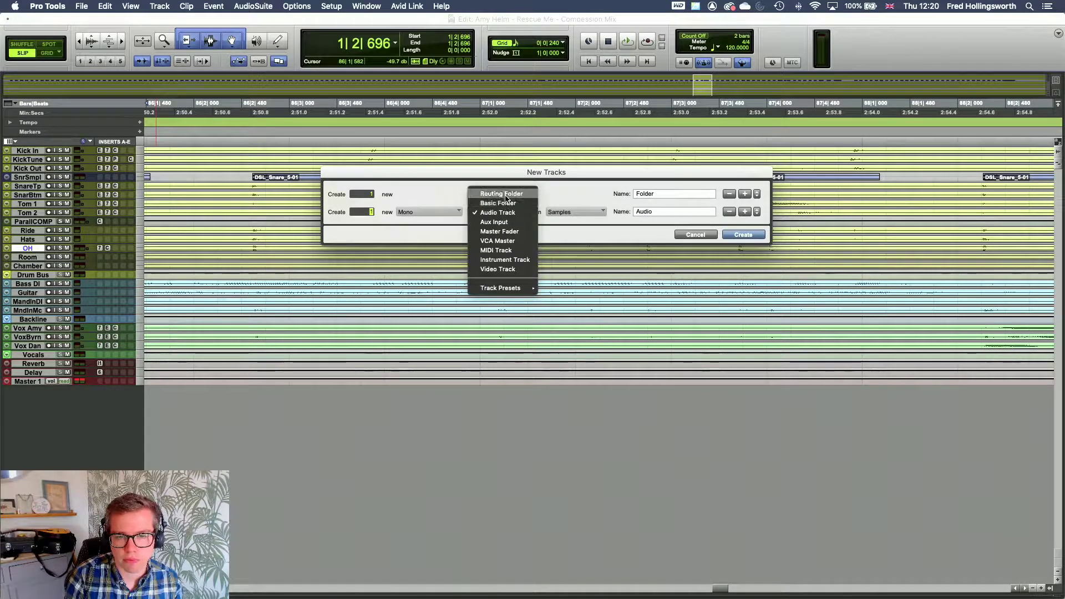
pyautogui.click(506, 195)
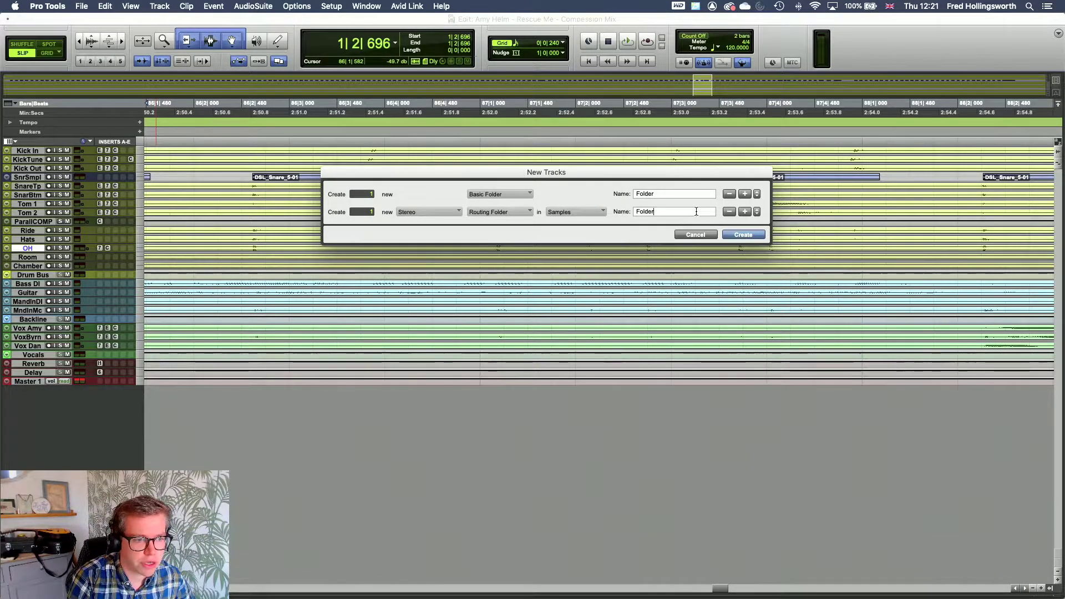
# Step: Name the basic folder "Backline Route" and the routing folder "Vocals Route", and create both
pyautogui.moveTo(695, 211); pyautogui.dragTo(605, 205)
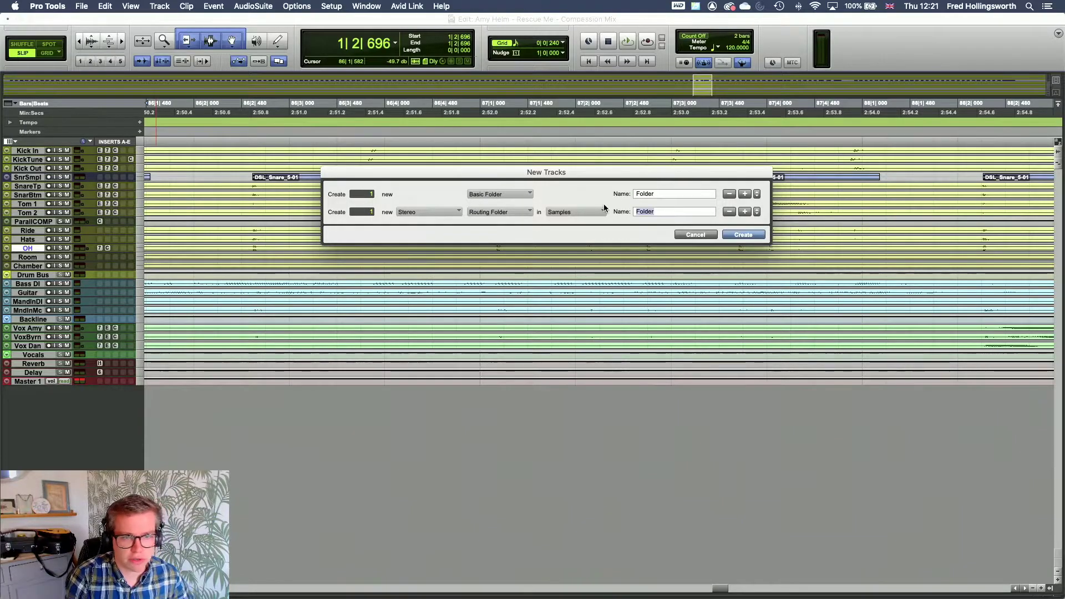
pyautogui.write('Vocals')
pyautogui.moveTo(676, 196); pyautogui.dragTo(588, 198)
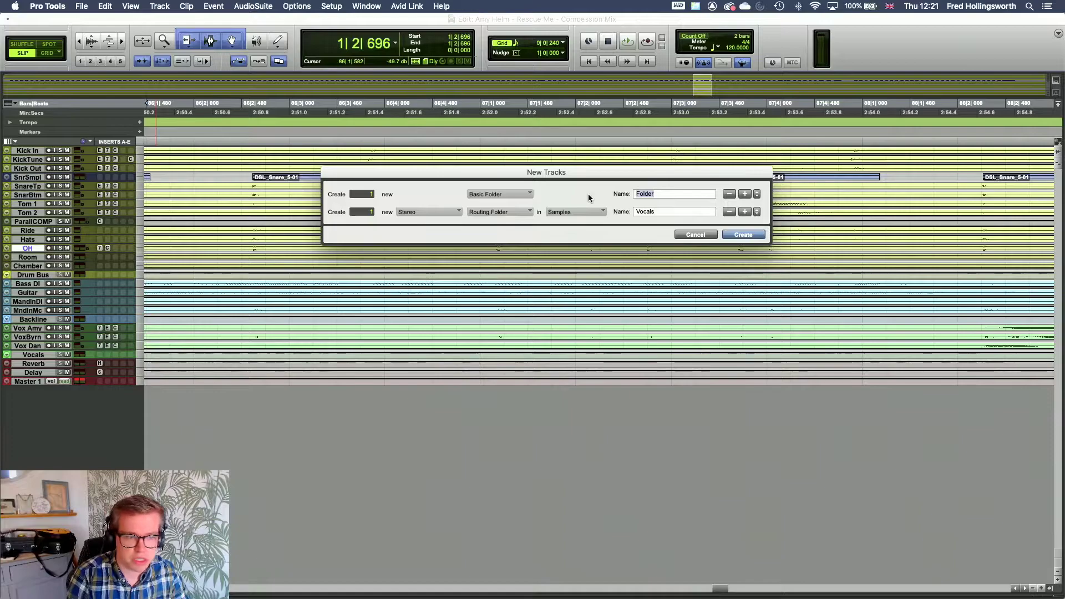
pyautogui.write('Backline')
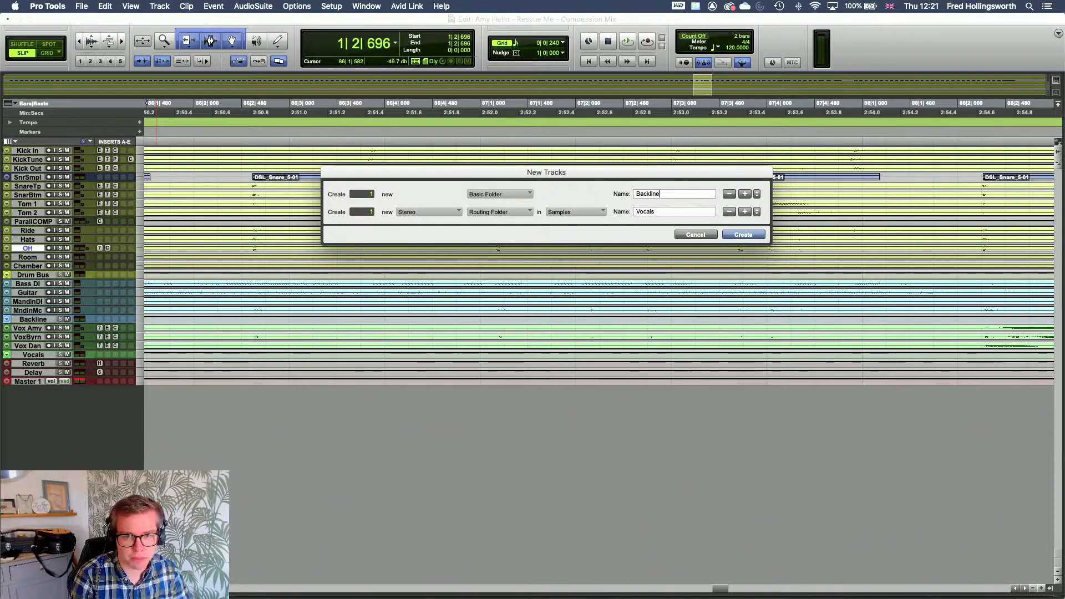
pyautogui.write(' Route')
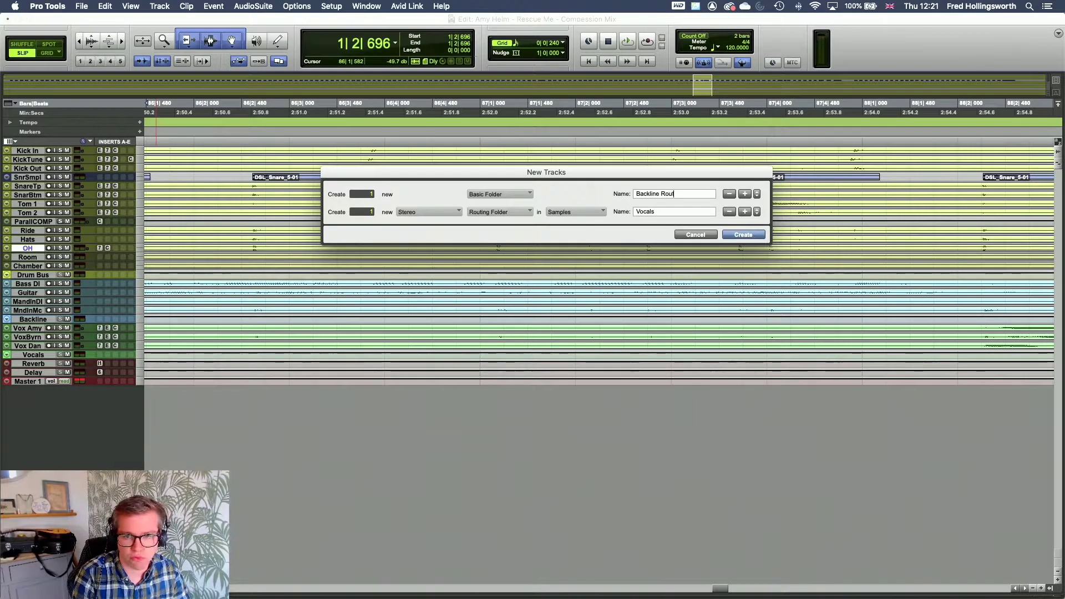
pyautogui.click(674, 212)
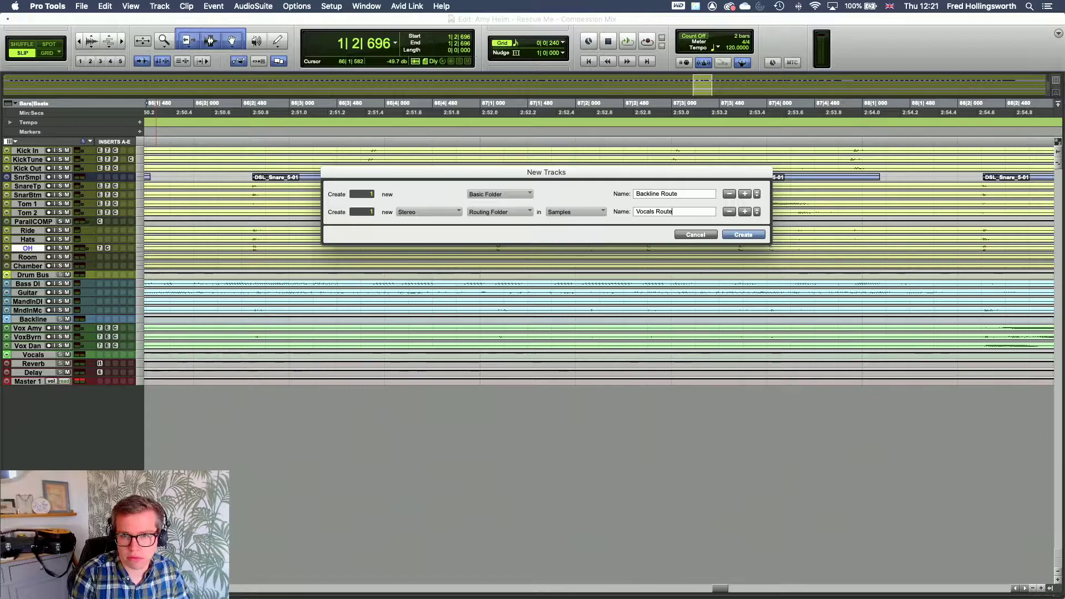
pyautogui.click(744, 234)
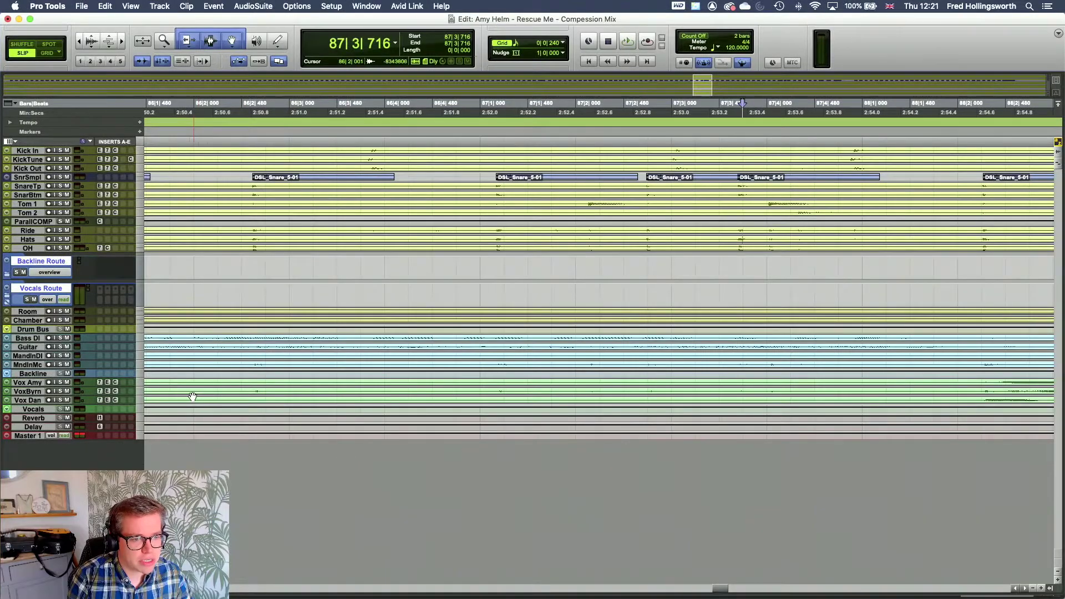
# Step: Move the Vocals Route folder below the Vocals track in the track order
pyautogui.hscroll(-10, 193, 397)
pyautogui.hscroll(5, 89, 299)
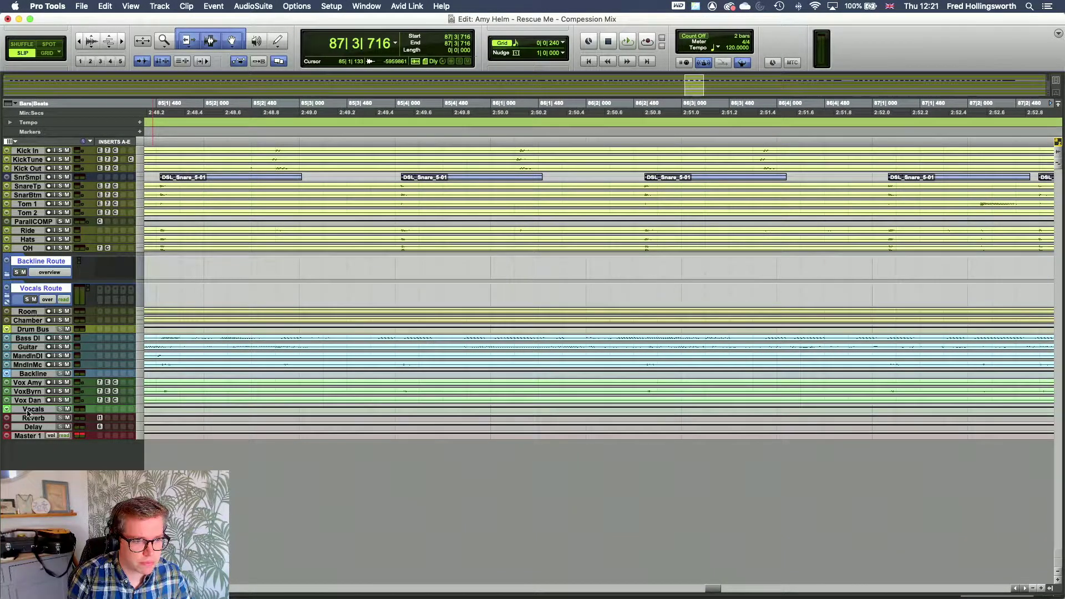
pyautogui.click(40, 289)
pyautogui.moveTo(40, 289); pyautogui.dragTo(37, 388)
# Step: Move the three Vox tracks and the Vocals track into the Vocals Route folder
pyautogui.click(37, 384)
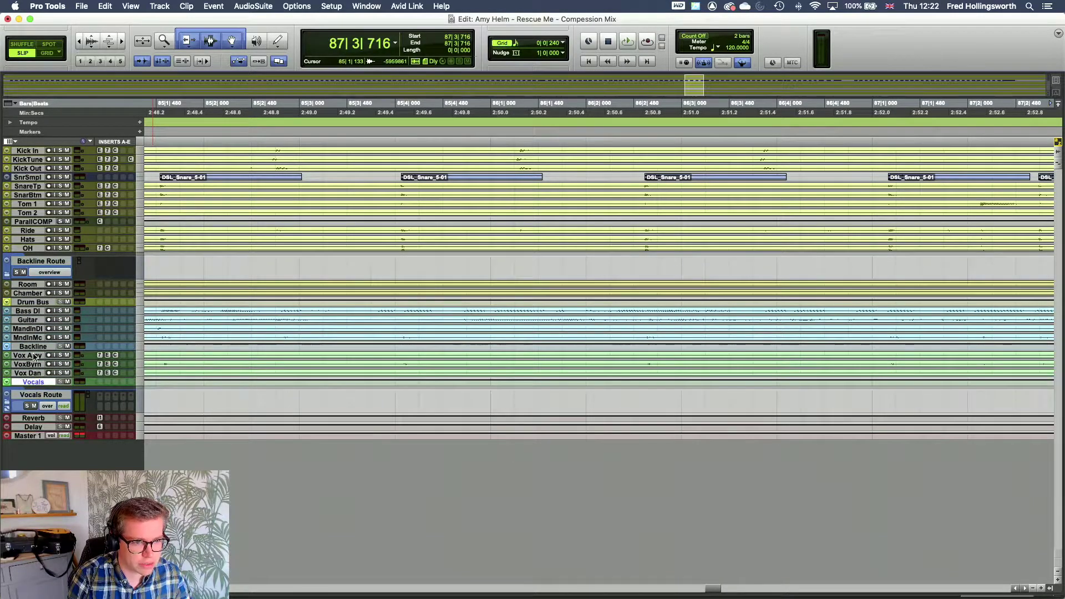
pyautogui.keyDown('shift'); pyautogui.click(36, 357); pyautogui.keyUp('shift')
pyautogui.moveTo(38, 364); pyautogui.dragTo(35, 399)
pyautogui.moveTo(34, 399); pyautogui.dragTo(34, 383)
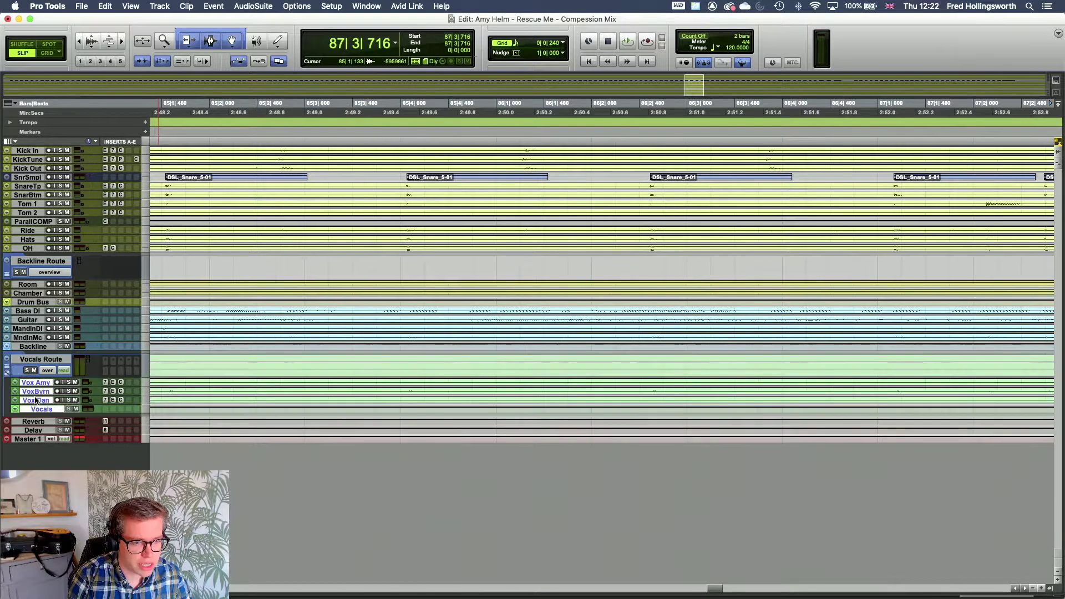
# Step: Increase the height of the Vocals track inside the Vocals Route folder
pyautogui.click(7, 366)
pyautogui.click(116, 464)
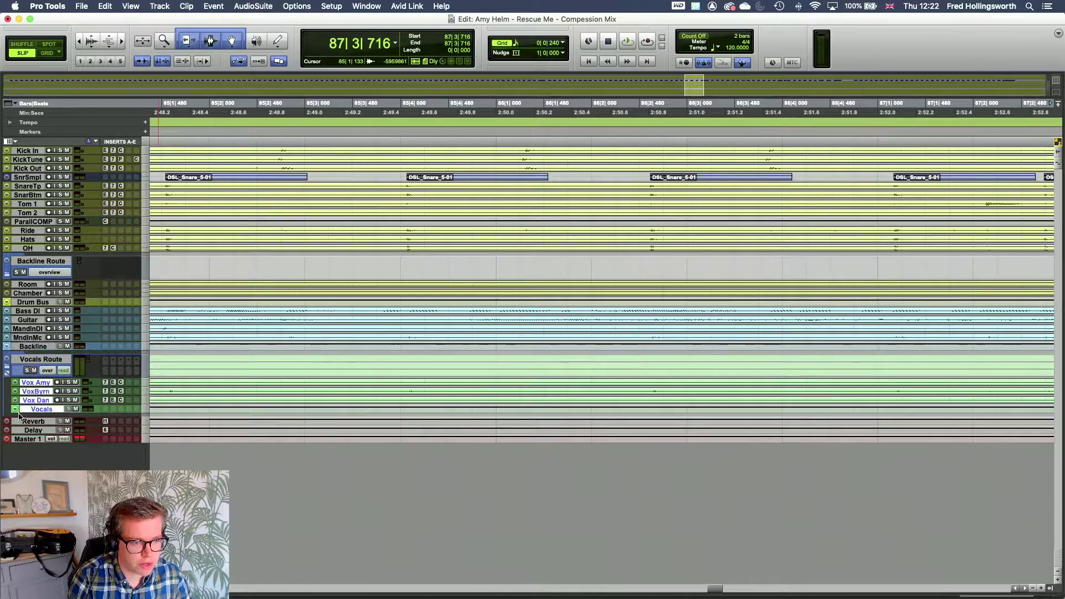
pyautogui.moveTo(22, 414); pyautogui.dragTo(27, 458)
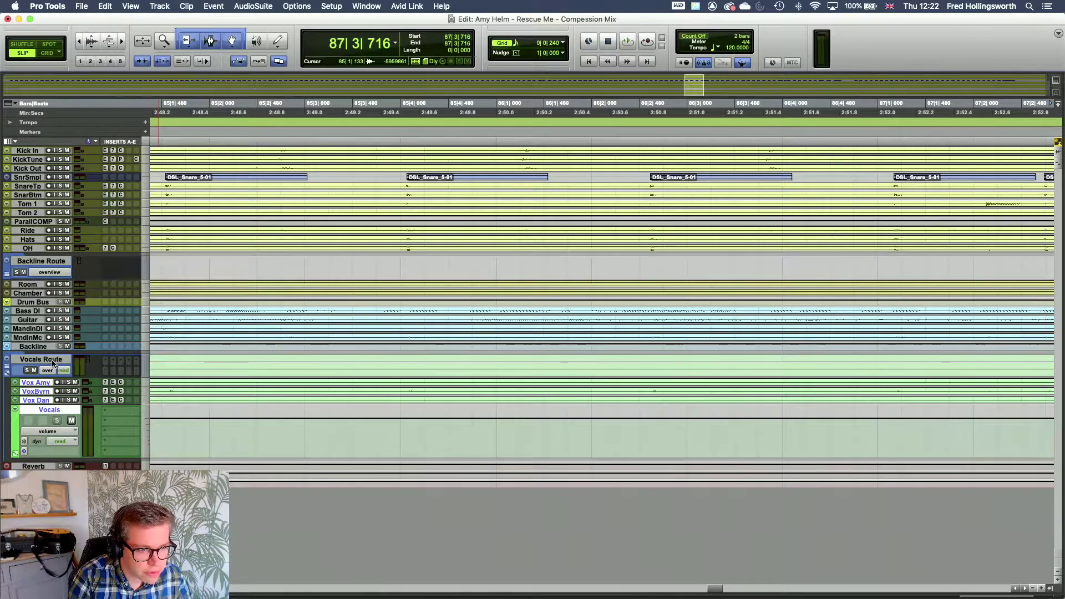
# Step: Open and close the Vocals Route folder repeatedly in the Edit window, leaving it collapsed
pyautogui.click(6, 368)
pyautogui.click(6, 369)
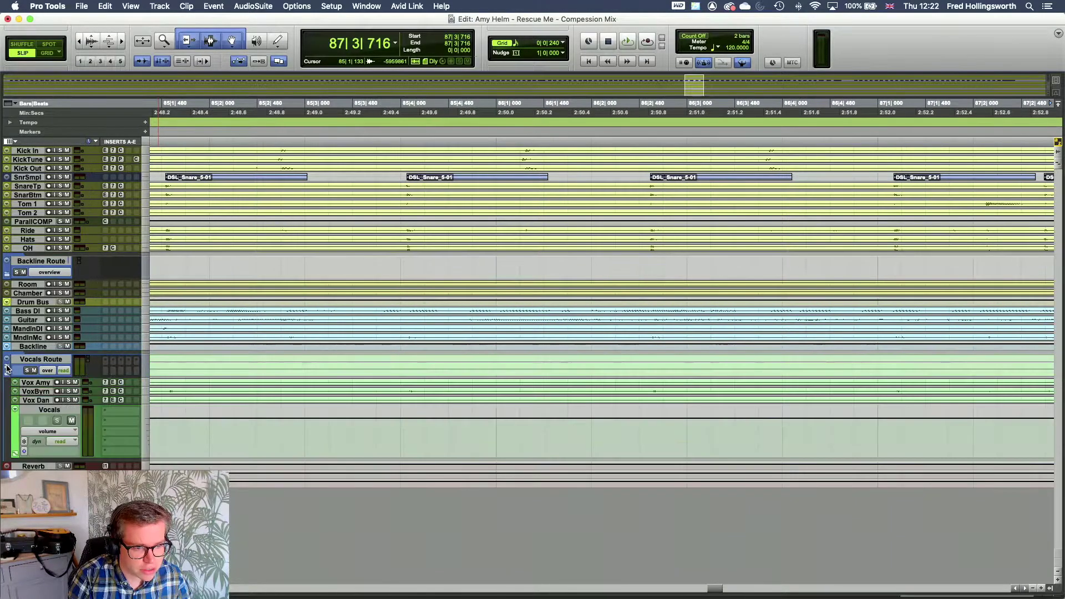
pyautogui.click(6, 368)
pyautogui.click(7, 368)
pyautogui.click(6, 369)
pyautogui.click(6, 368)
pyautogui.click(7, 368)
# Step: Switch to the Mix window and expand and collapse the Vocals Route folder there to check its contents
pyautogui.press('super+equal')
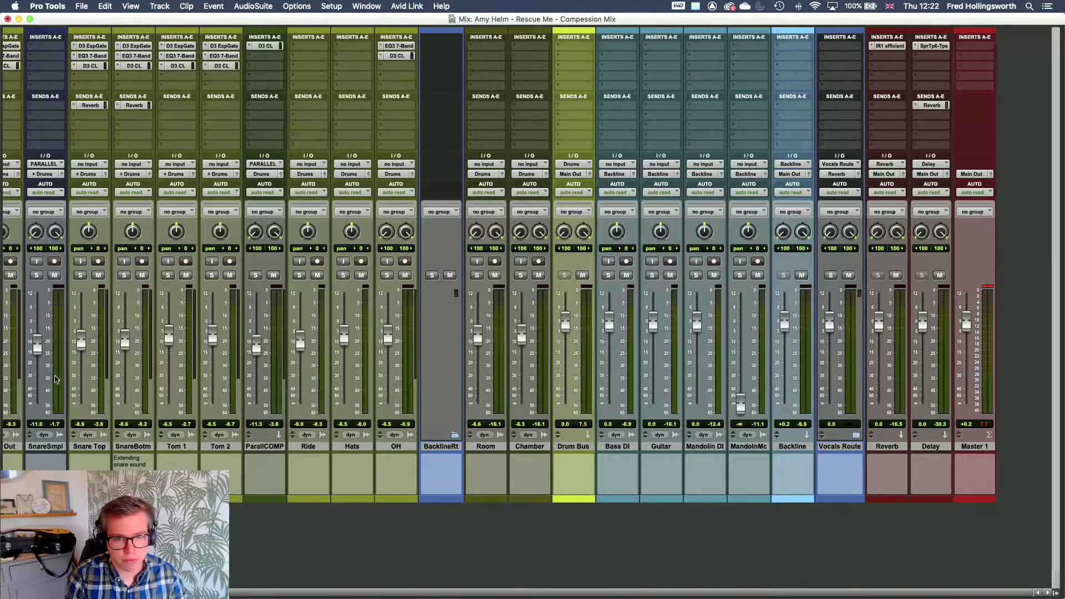
pyautogui.click(856, 437)
pyautogui.click(856, 437)
pyautogui.click(856, 437)
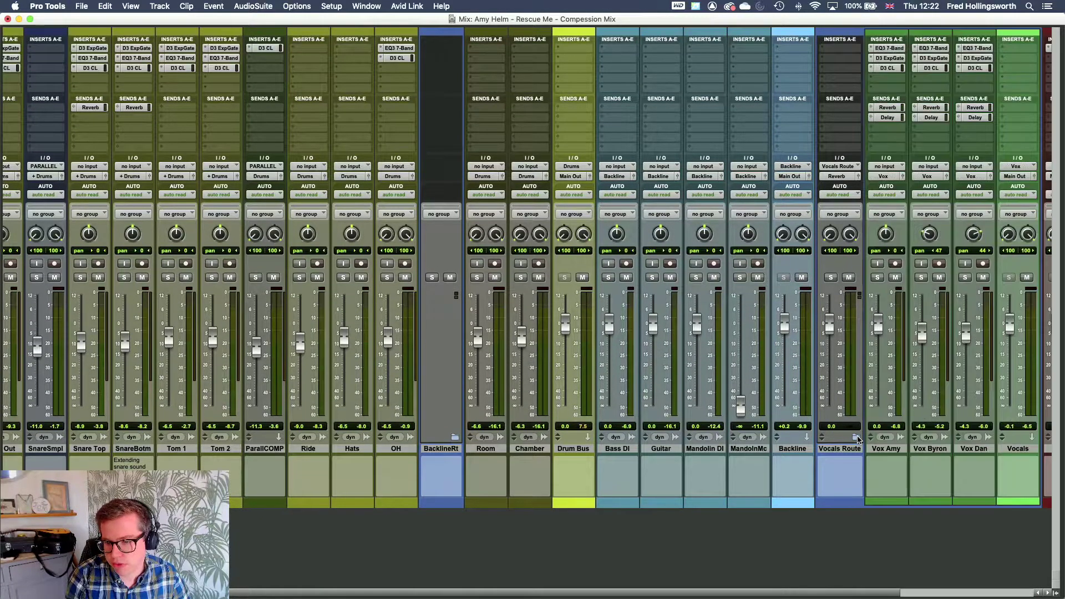
pyautogui.click(856, 437)
pyautogui.click(856, 436)
pyautogui.click(857, 436)
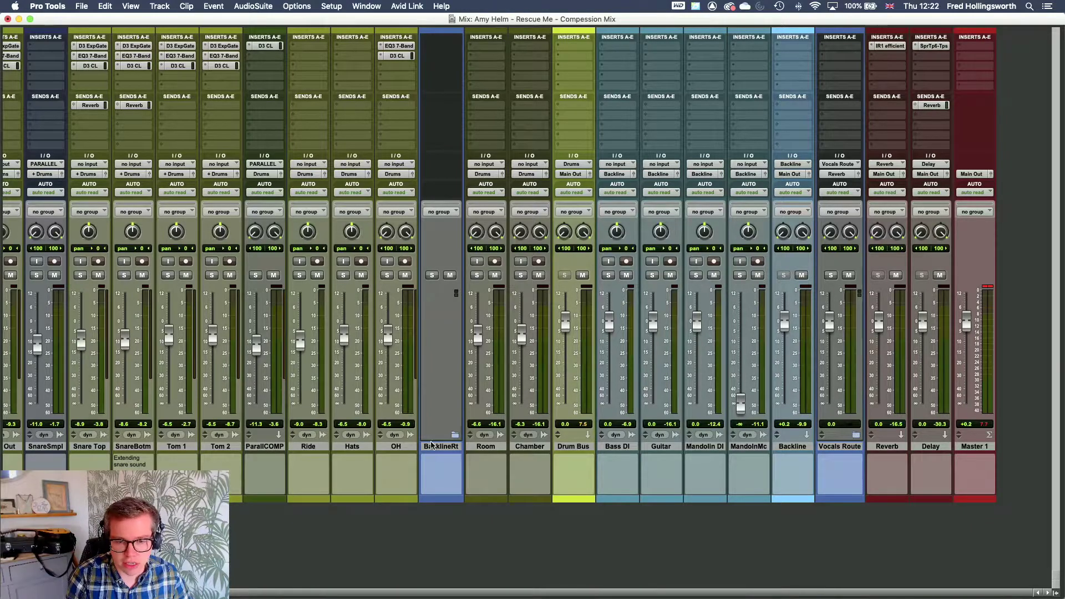
# Step: Select the Backline Route folder and inspect the bus choices for the Vocals Route folder's input
pyautogui.click(447, 447)
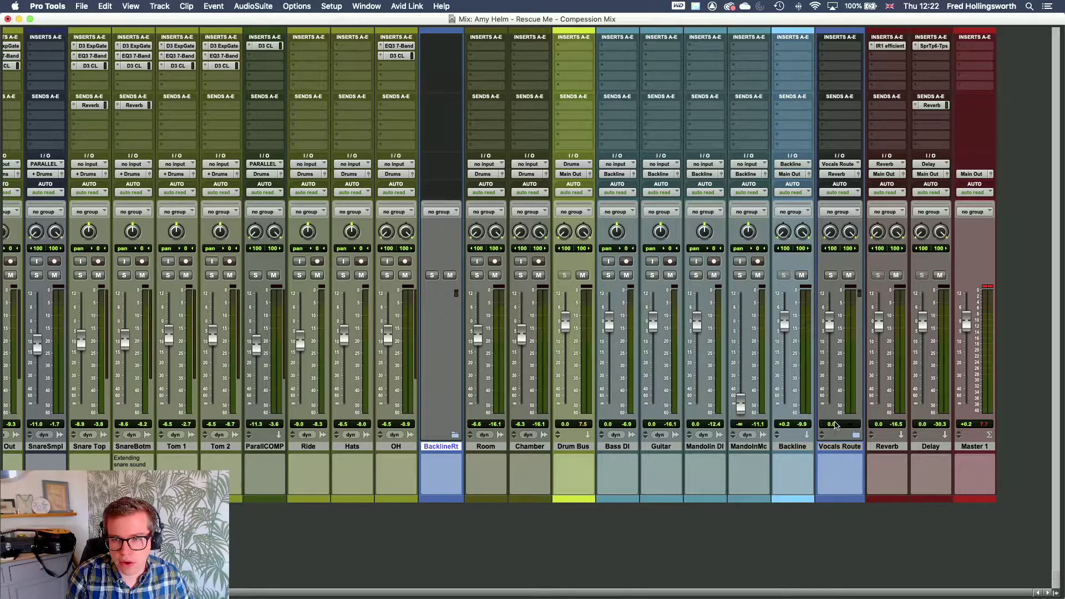
pyautogui.click(852, 164)
pyautogui.moveTo(854, 168)
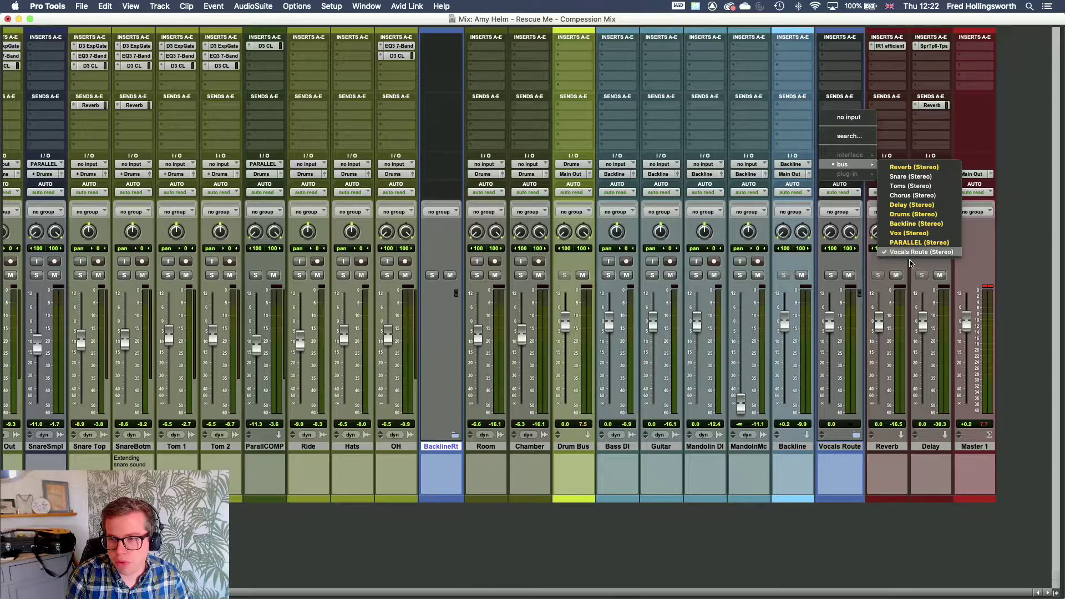
pyautogui.click(1025, 237)
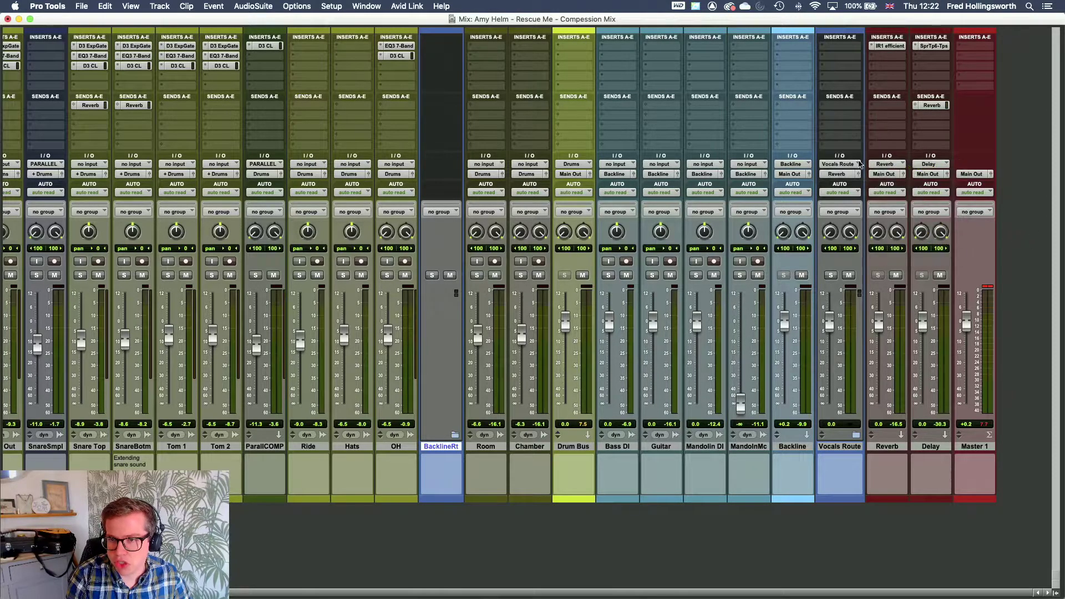
# Step: Inspect the output choices for the Vocals Route folder and expand it in the Mix window
pyautogui.click(839, 174)
pyautogui.moveTo(846, 176)
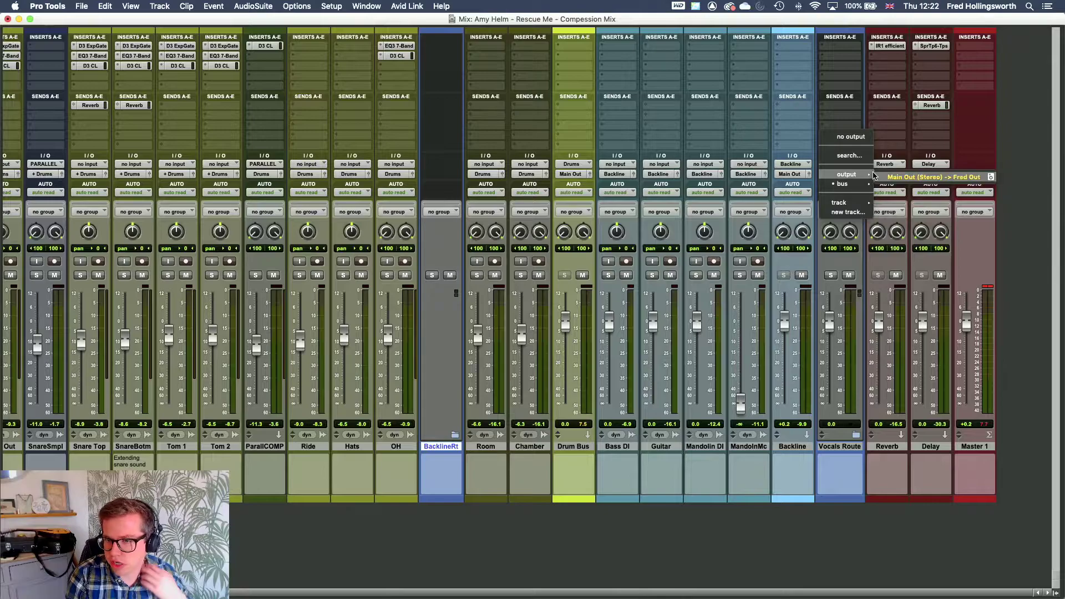
pyautogui.click(910, 182)
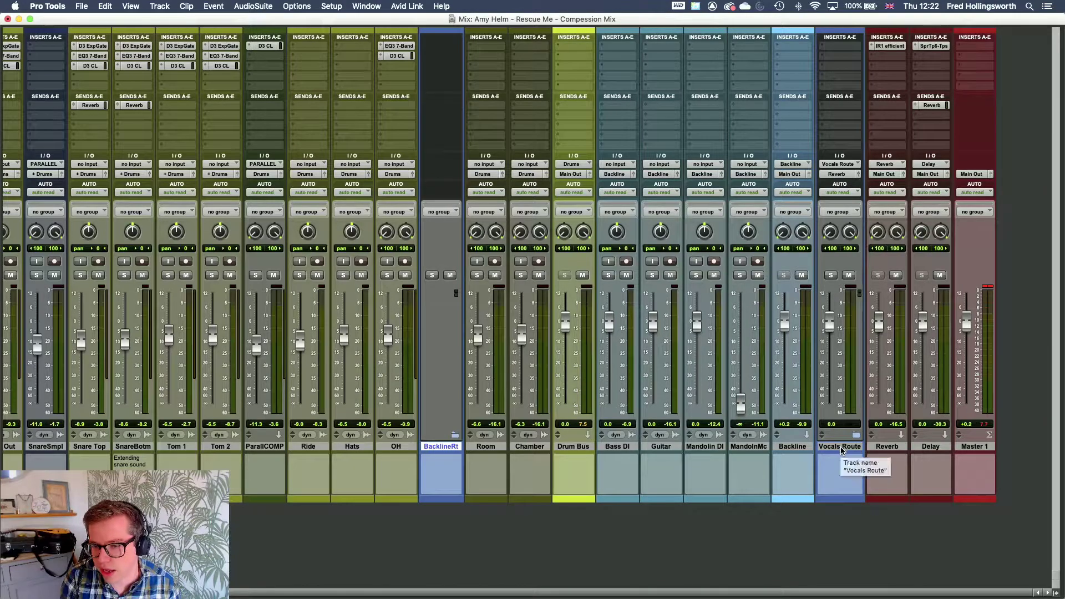
pyautogui.click(856, 436)
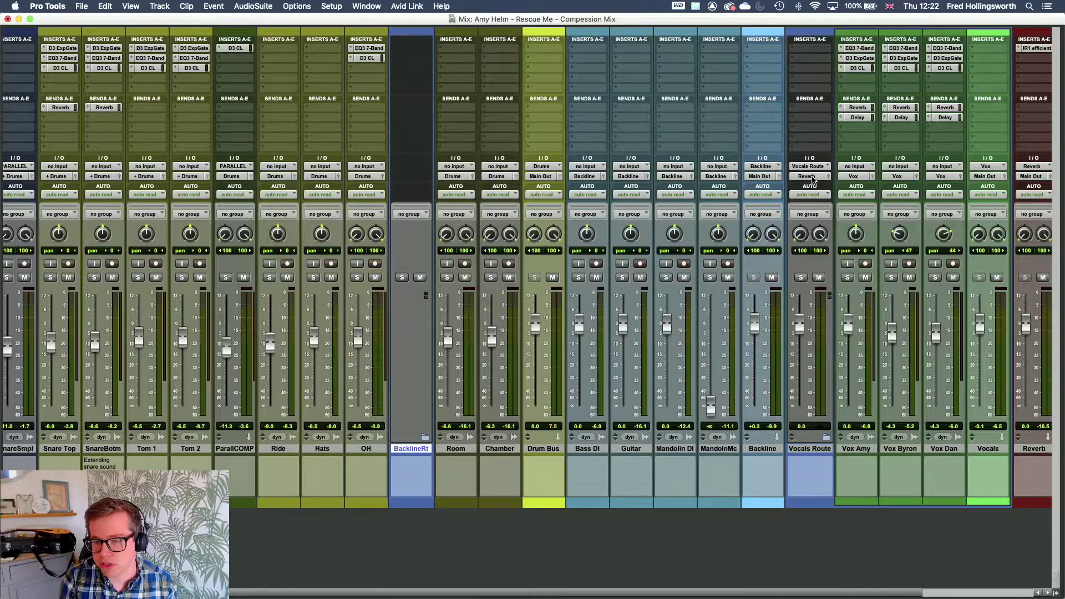
# Step: Set the Vocals Route folder's output to Main Out
pyautogui.click(811, 176)
pyautogui.moveTo(813, 181)
pyautogui.click(852, 180)
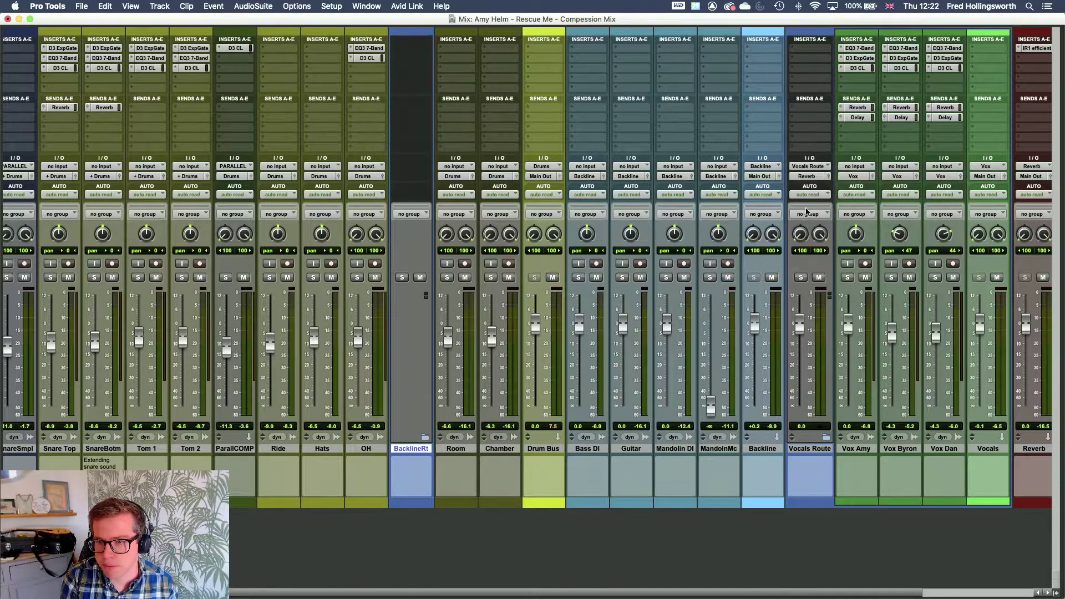
pyautogui.hscroll(5, 810, 333)
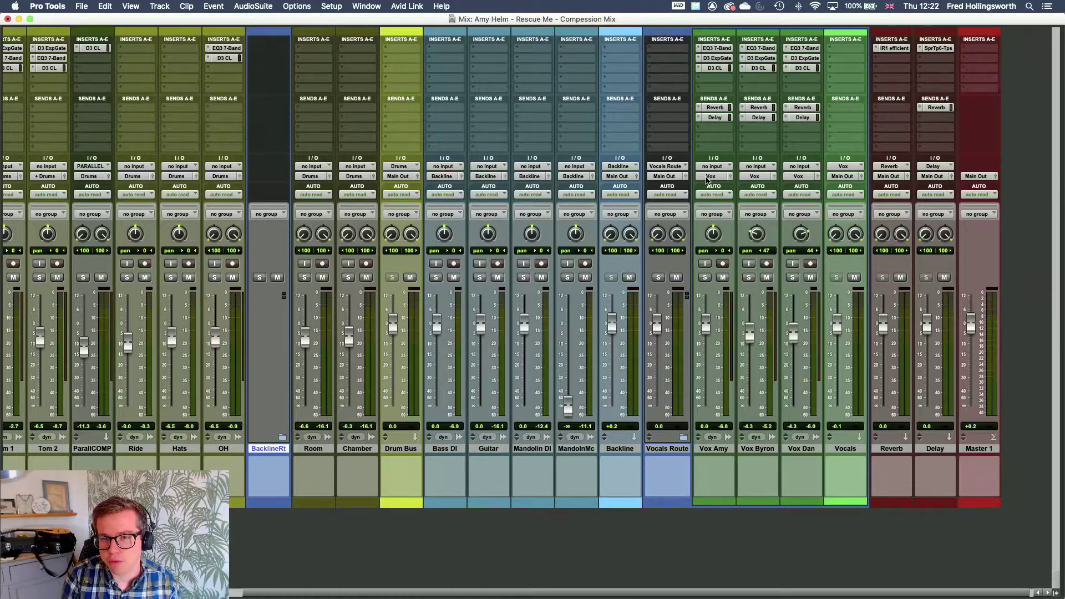
# Step: Delete the old Vocals aux track that follows the individual Vox tracks
pyautogui.click(838, 449)
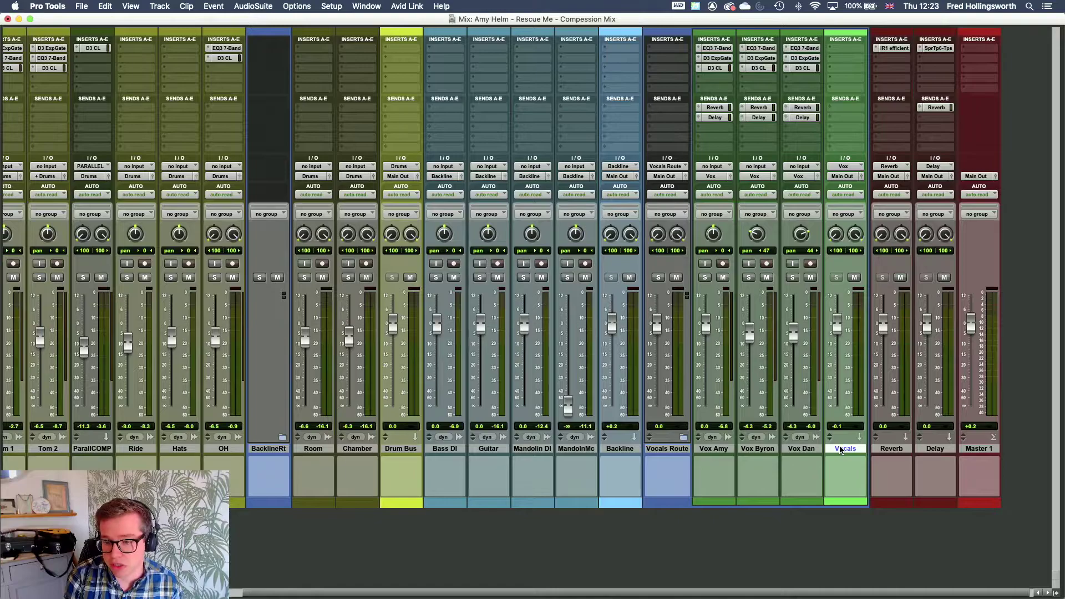
pyautogui.rightClick(841, 450)
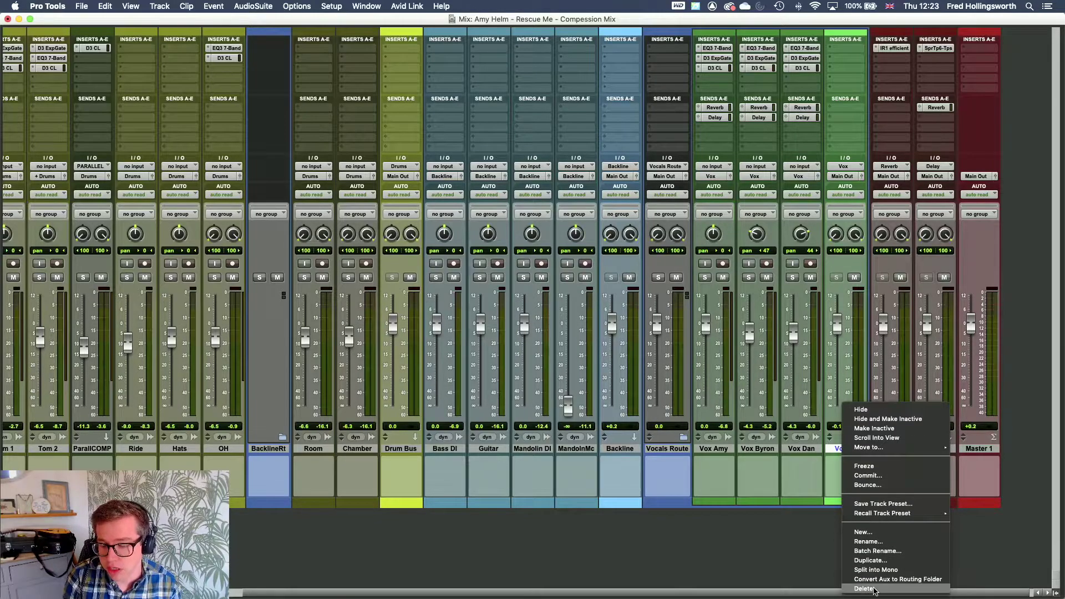
pyautogui.click(872, 589)
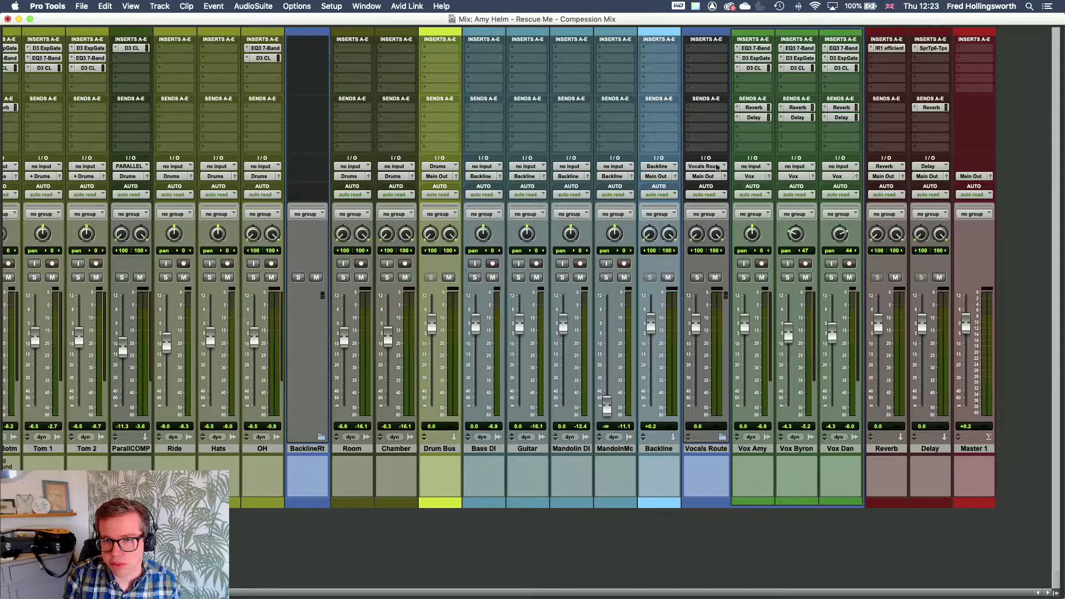
# Step: Route the outputs of all three Vox tracks to the Vocals Route (Stereo) bus
pyautogui.click(749, 177)
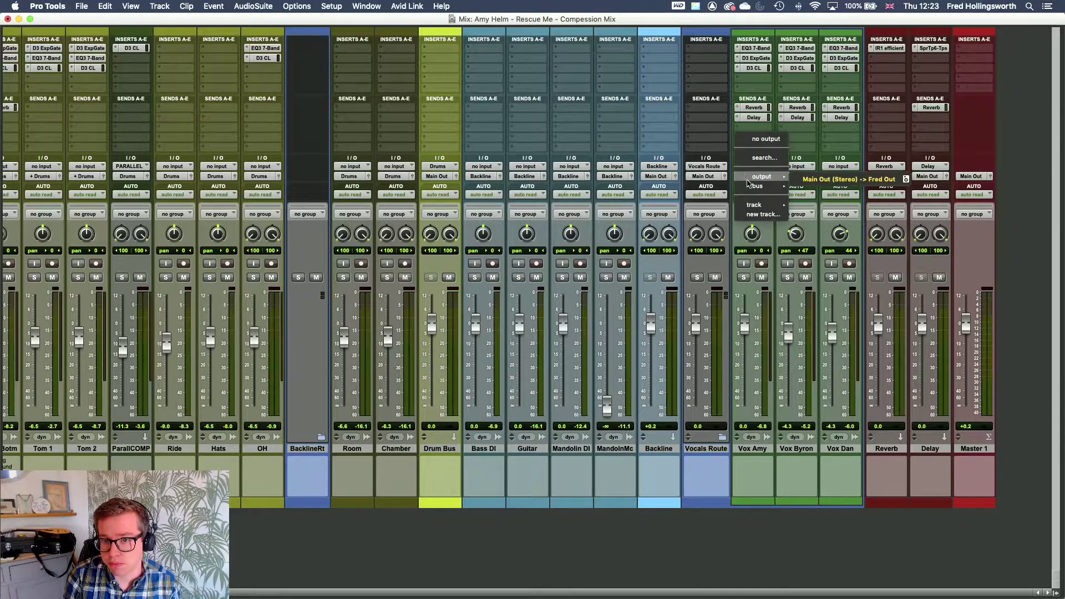
pyautogui.keyDown('alt'); pyautogui.keyDown('shift'); pyautogui.click(829, 277); pyautogui.keyUp('shift'); pyautogui.keyUp('alt')
pyautogui.click(804, 181)
pyautogui.click(804, 180)
pyautogui.click(804, 181)
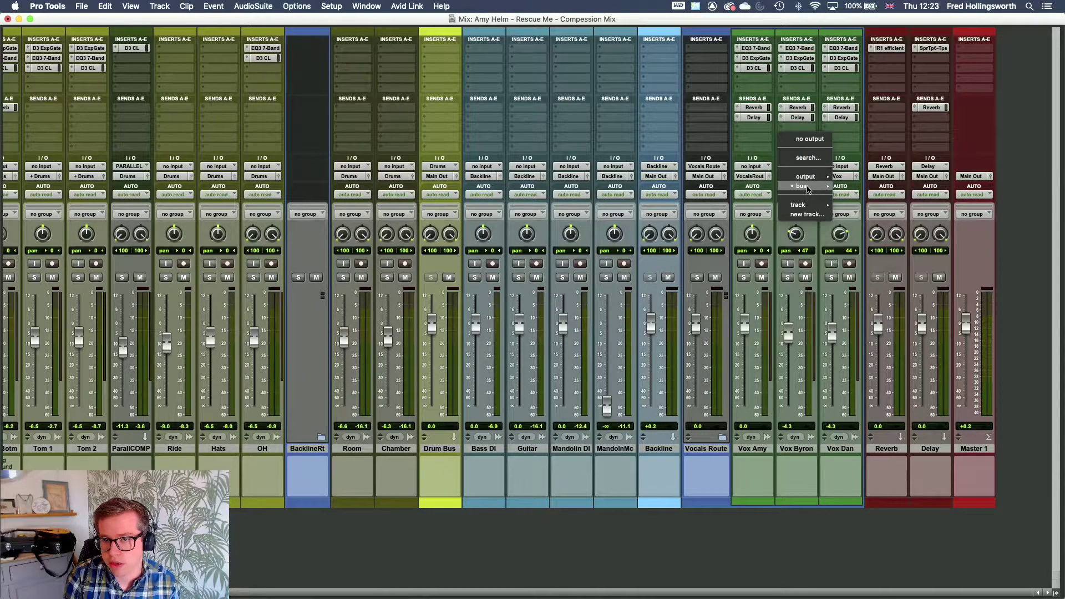
pyautogui.moveTo(808, 190)
pyautogui.click(865, 276)
pyautogui.click(838, 177)
pyautogui.click(837, 178)
pyautogui.click(838, 178)
pyautogui.moveTo(845, 186)
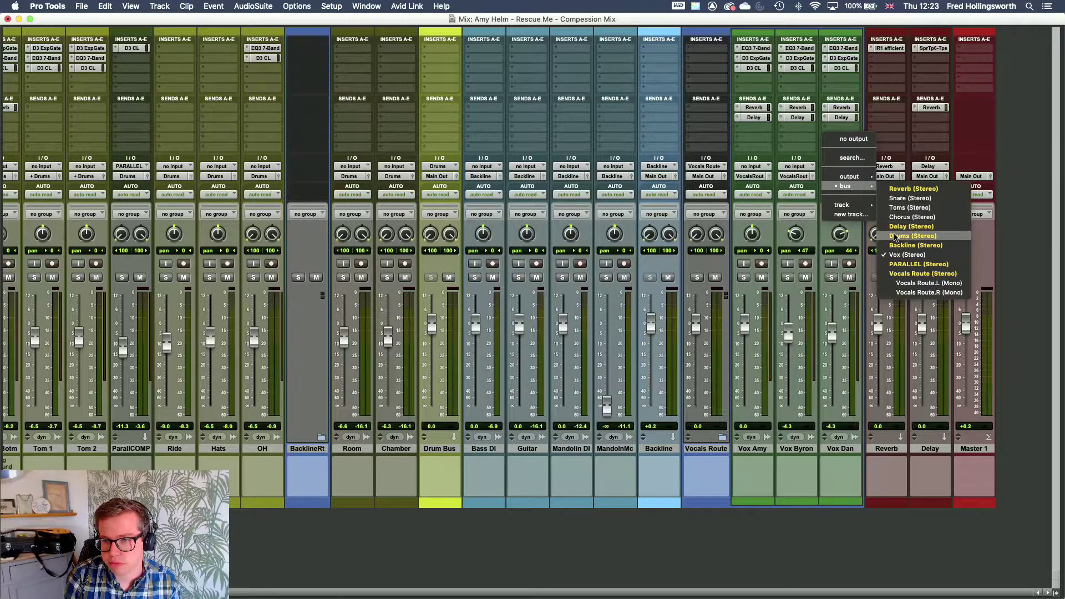
pyautogui.click(923, 274)
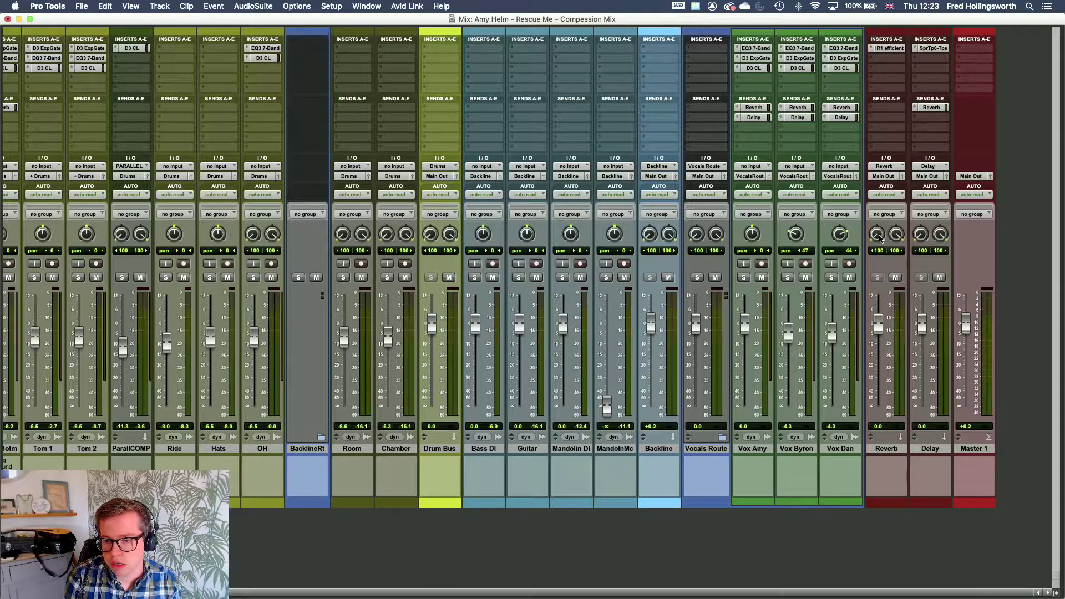
# Step: Select the Vocals Route folder, collapse it and expand it again to check its contents
pyautogui.moveTo(714, 449)
pyautogui.mouseDown()
pyautogui.moveTo(422, 448)
pyautogui.moveTo(725, 447)
pyautogui.mouseUp()
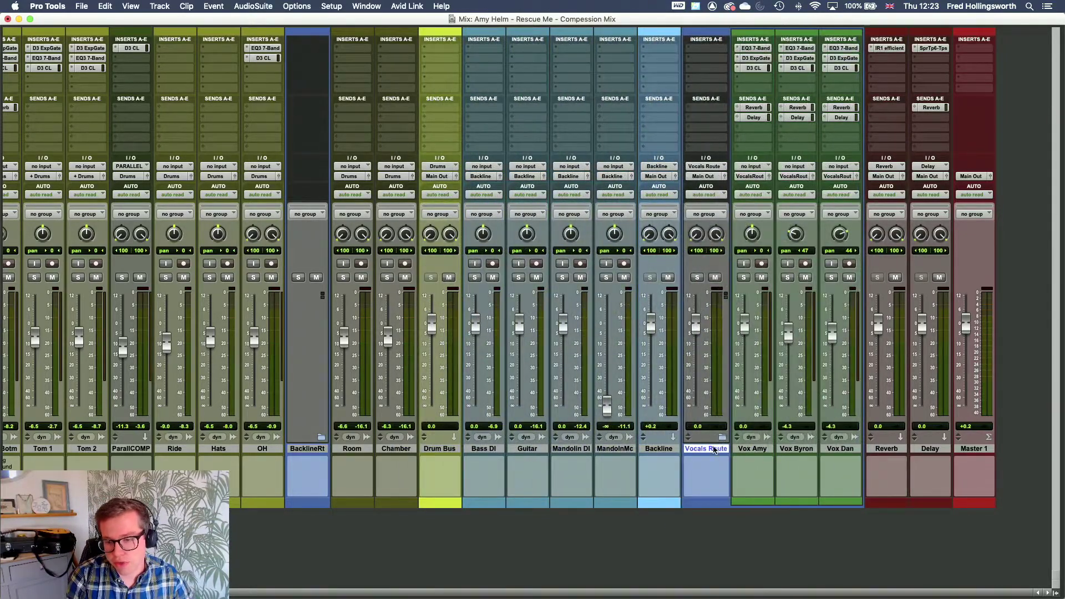
pyautogui.click(721, 437)
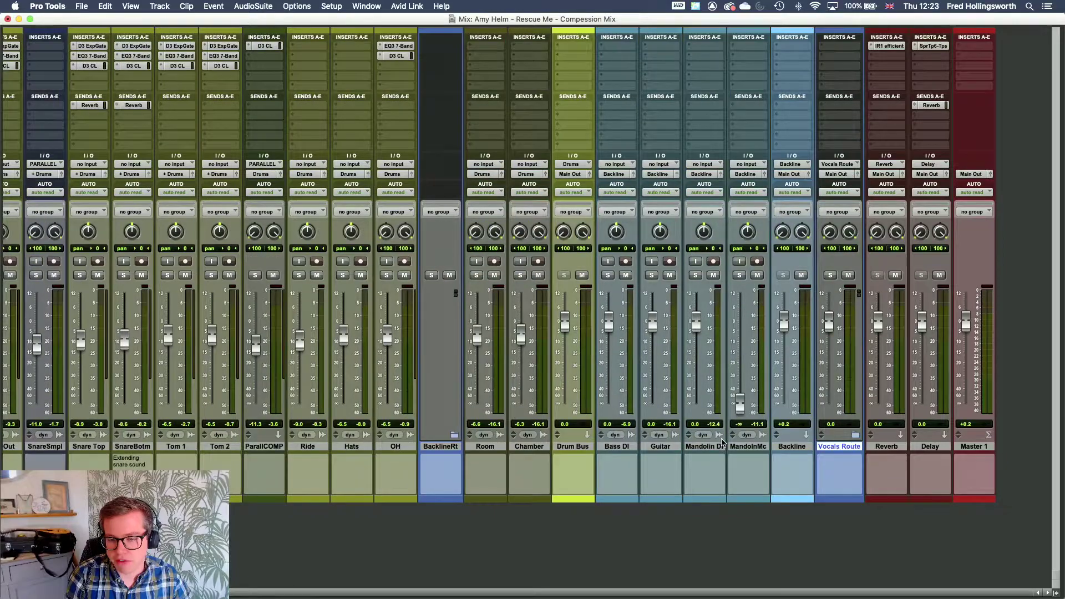
pyautogui.click(855, 436)
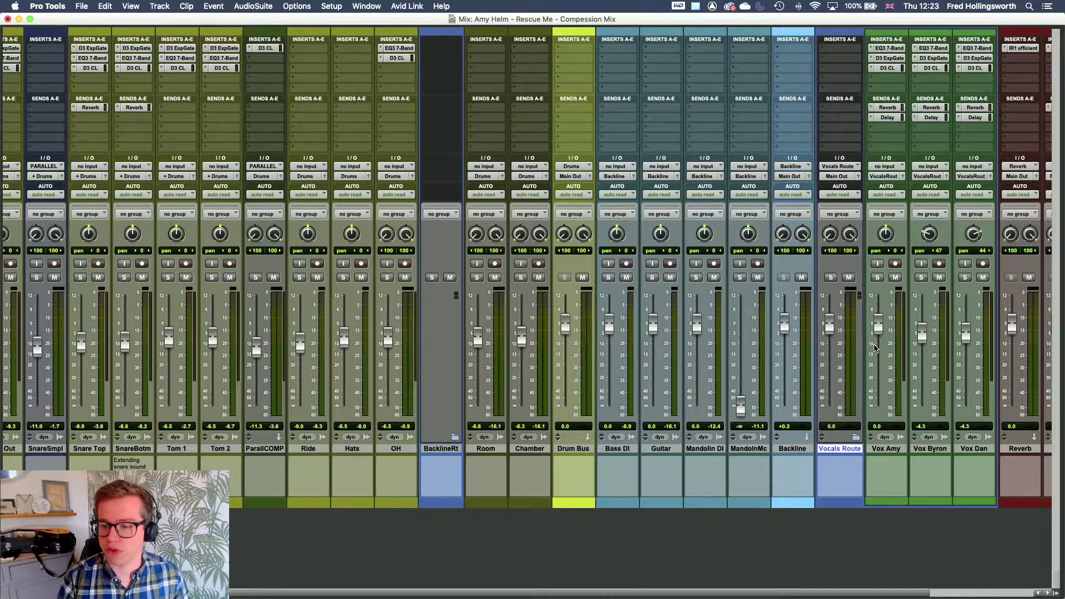
# Step: Play the session with the Vocals Route folder soloed to hear only the vocals, and stop playback
pyautogui.press('space')
pyautogui.click(831, 277)
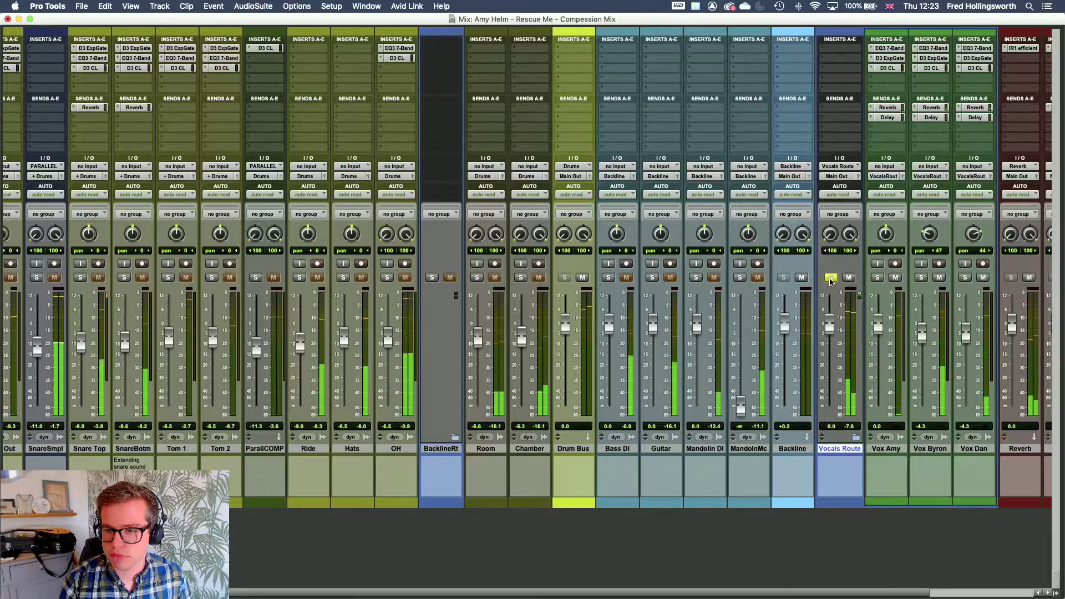
pyautogui.press('space')
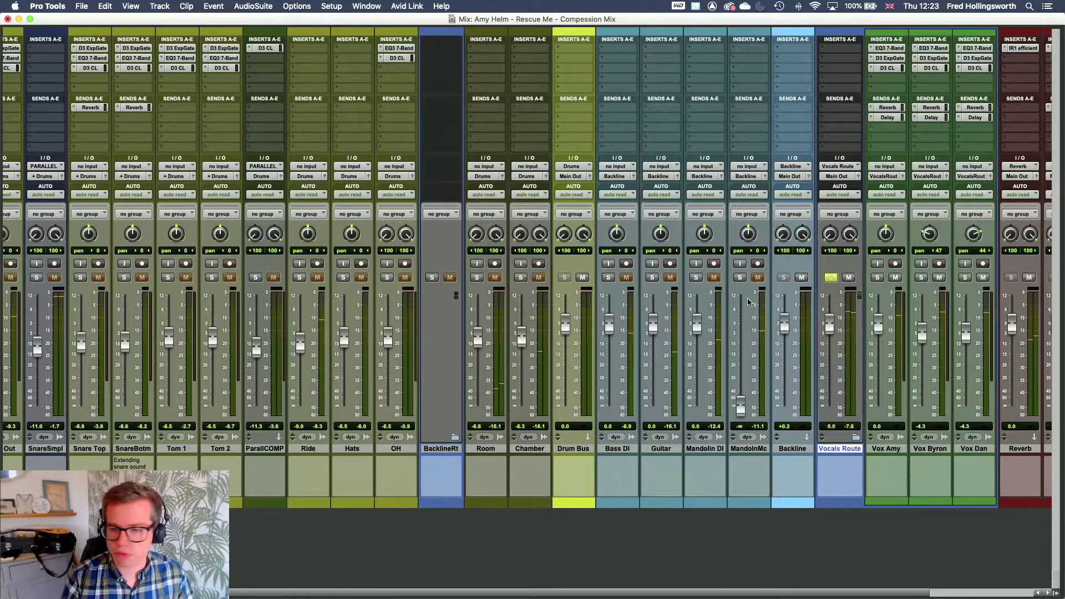
# Step: Move the Backline Route folder next to the backline tracks and place Bass DI, Guitar, both mandolin tracks and Backline inside it
pyautogui.moveTo(441, 448); pyautogui.dragTo(800, 465)
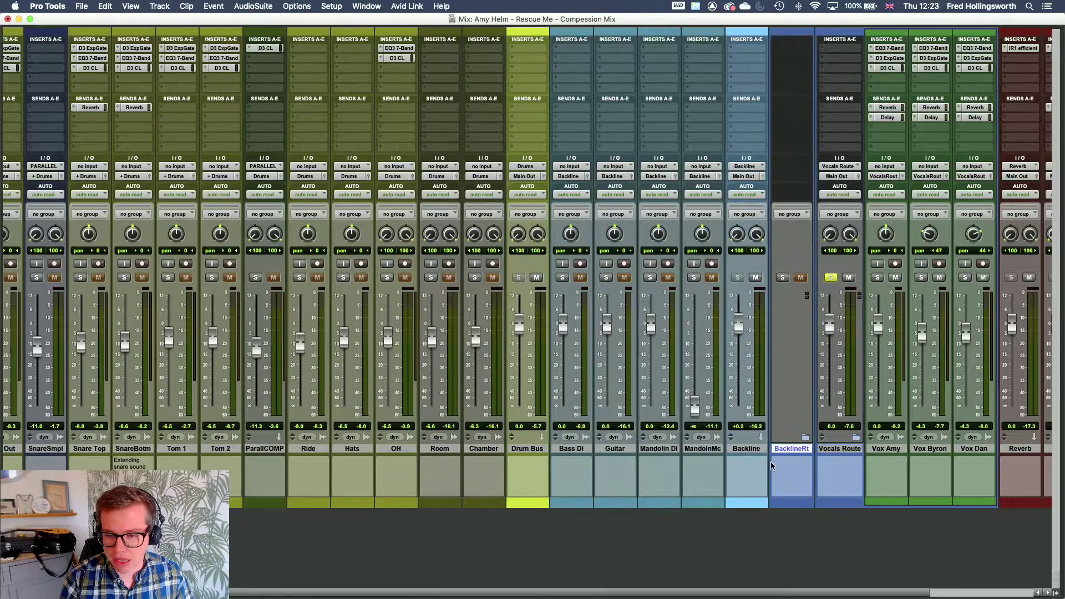
pyautogui.click(739, 449)
pyautogui.keyDown('shift'); pyautogui.click(572, 448); pyautogui.keyUp('shift')
pyautogui.moveTo(572, 449); pyautogui.dragTo(791, 452)
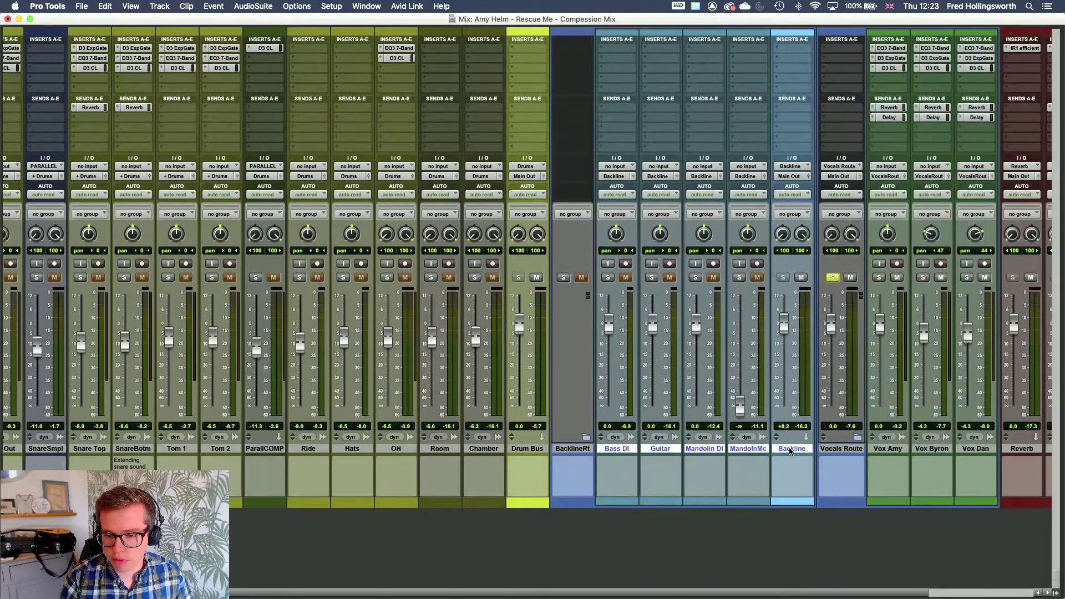
# Step: Toggle solo and mute on the Backline Route folder to test its control over its tracks, and collapse and reopen it
pyautogui.click(564, 278)
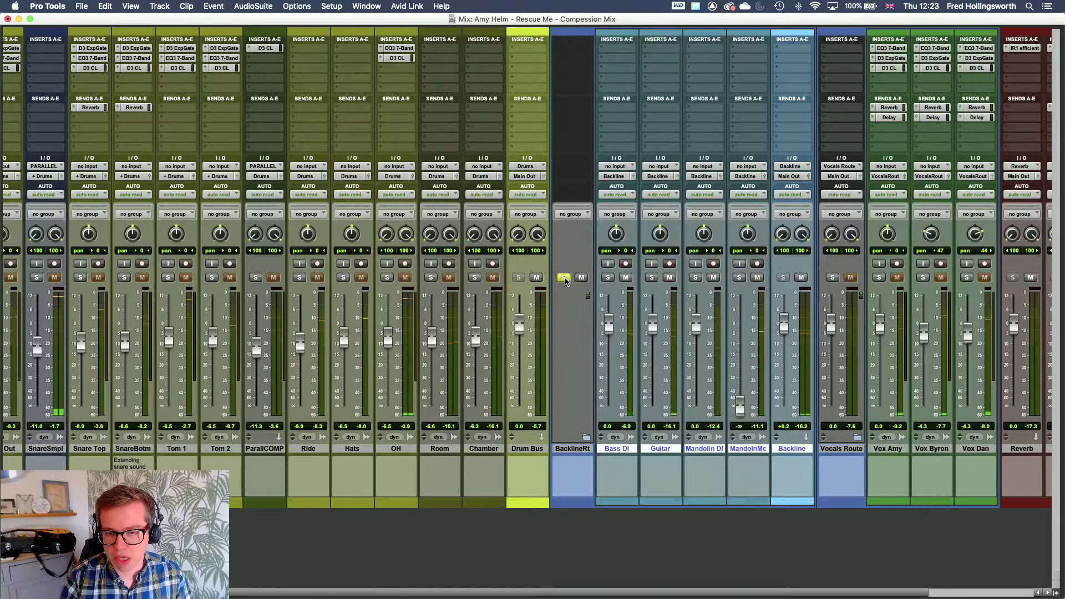
pyautogui.click(564, 278)
pyautogui.click(579, 278)
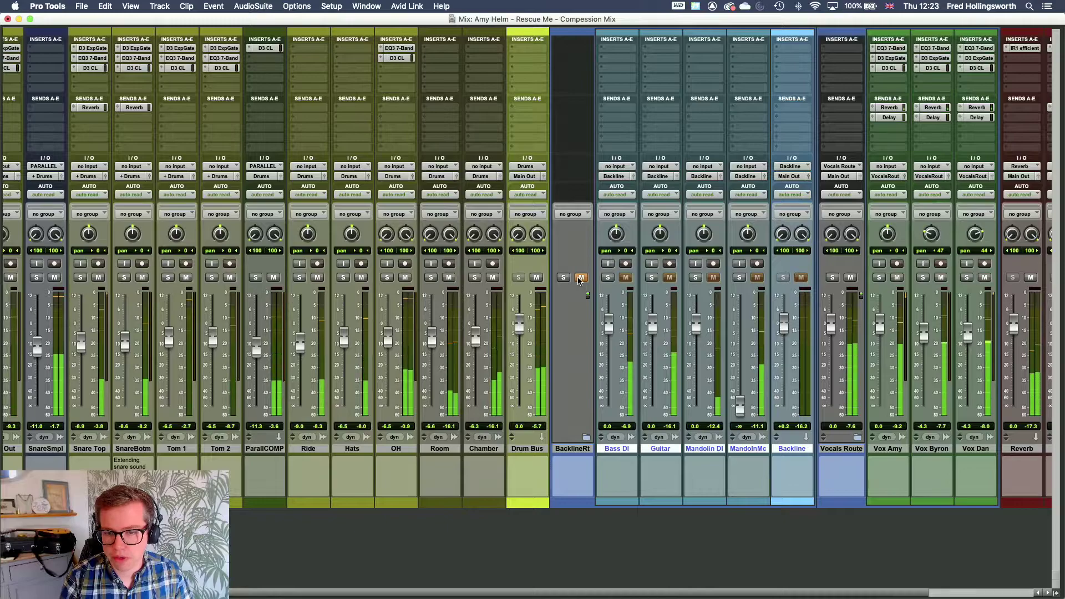
pyautogui.click(580, 277)
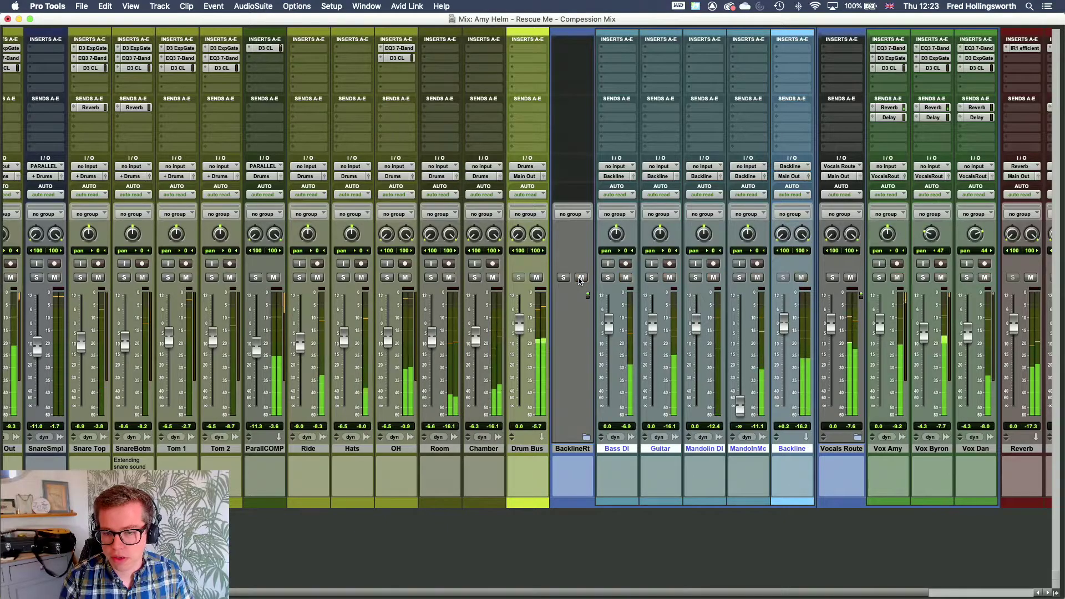
pyautogui.click(586, 438)
pyautogui.click(672, 438)
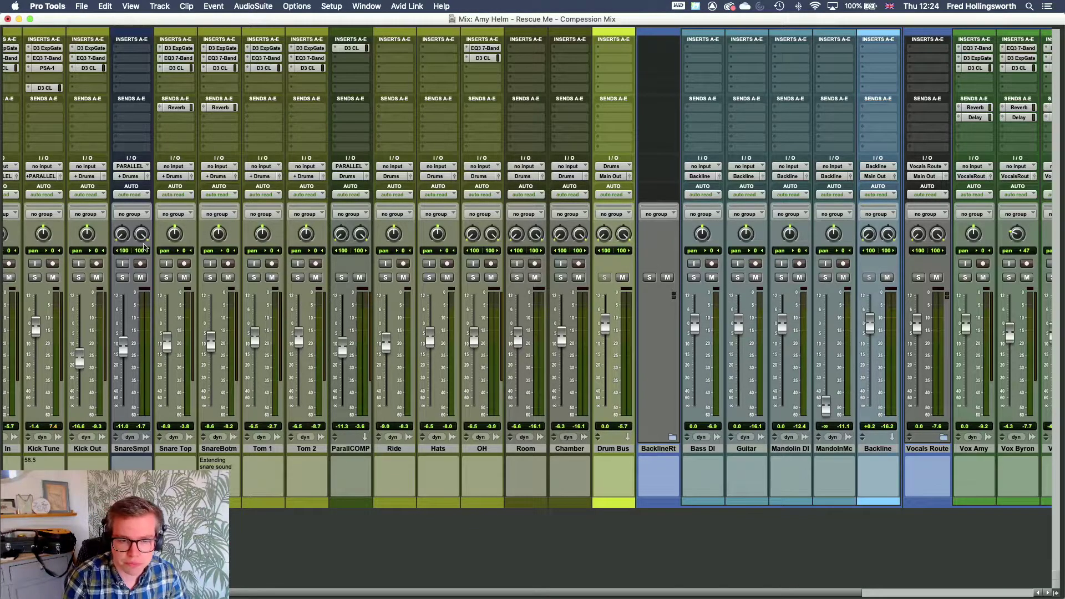
# Step: Convert the Drum Bus aux track to a routing folder
pyautogui.click(613, 451)
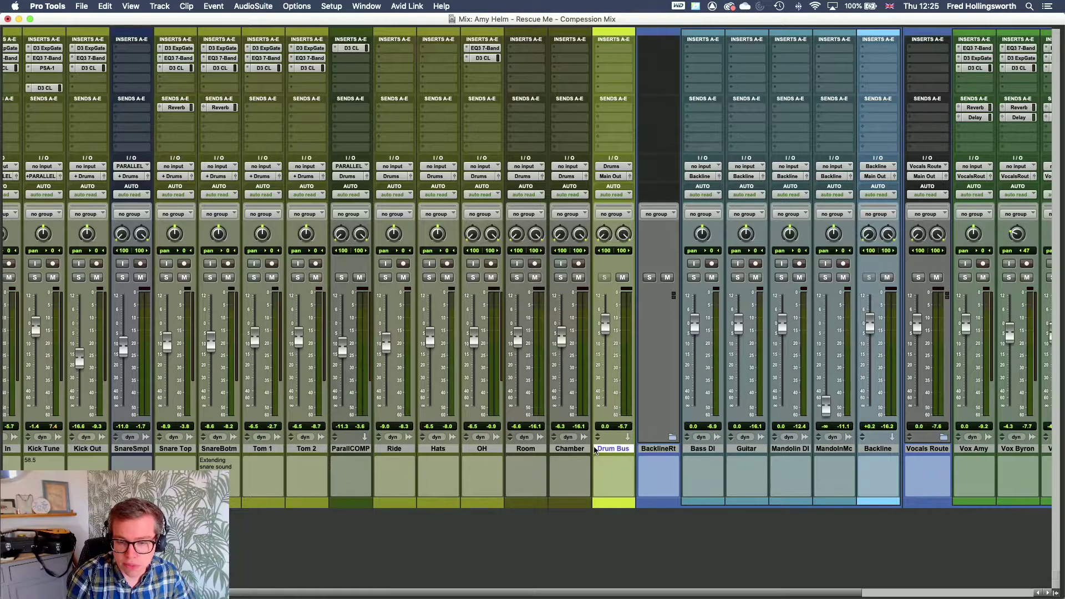
pyautogui.rightClick(599, 450)
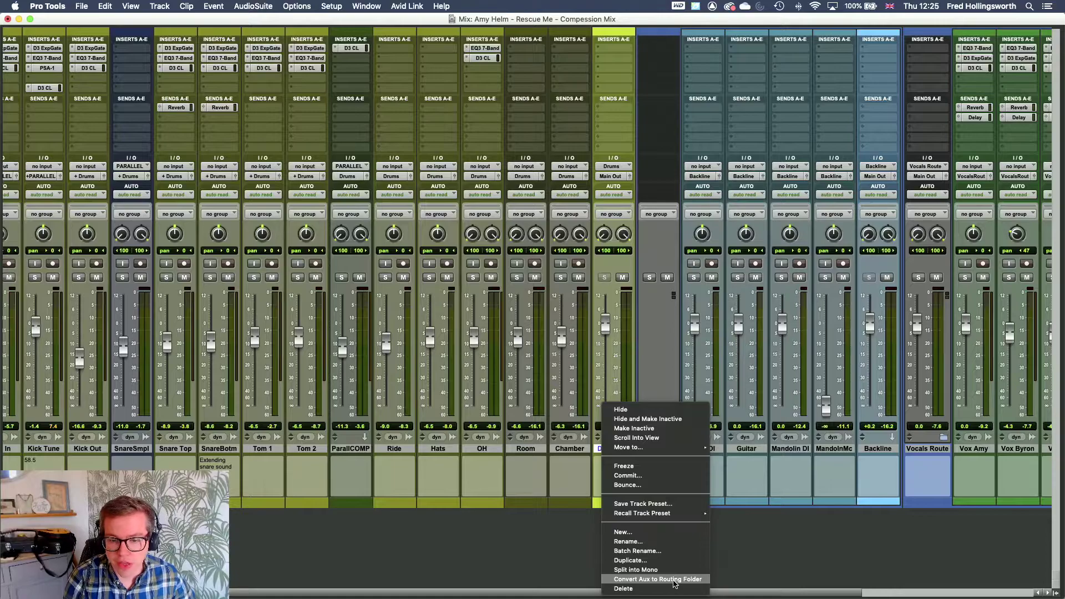
pyautogui.click(675, 579)
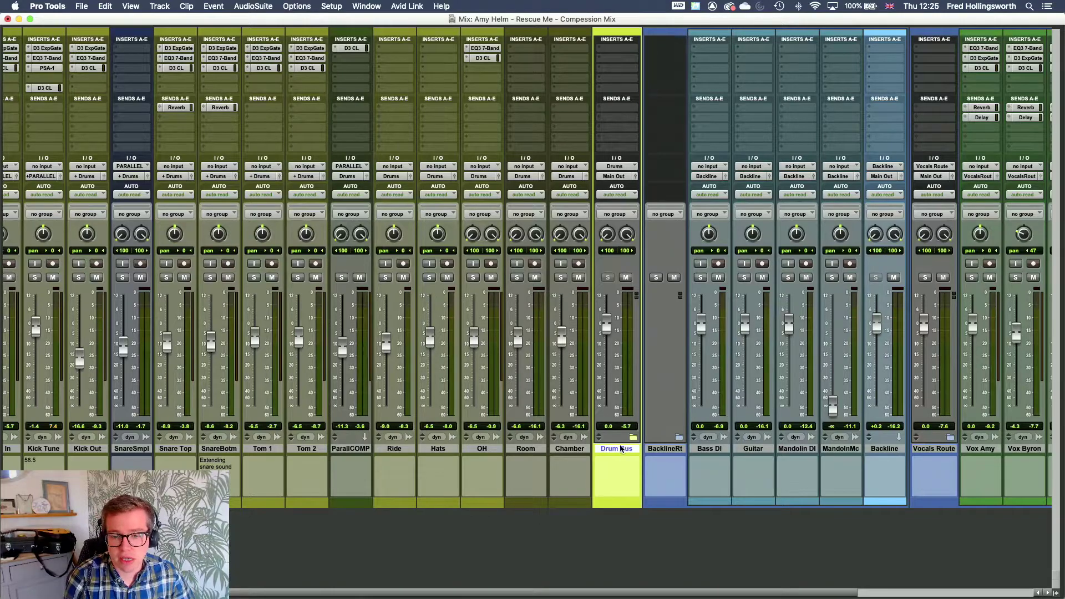
# Step: Move all drum tracks from Kick In through Chamber into the Drum Bus routing folder
pyautogui.click(580, 450)
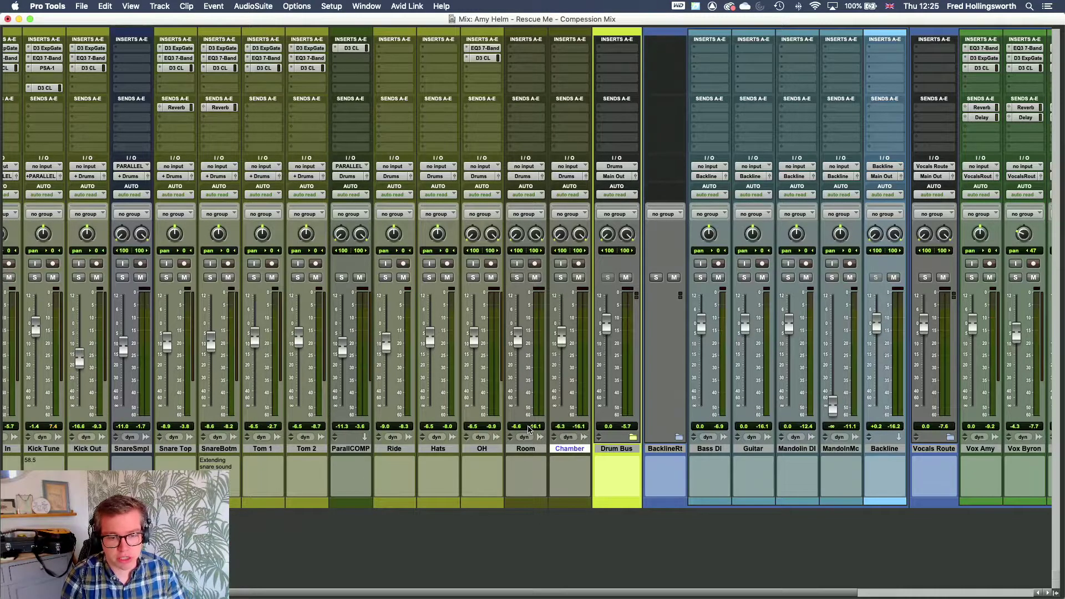
pyautogui.hscroll(-2, 528, 428)
pyautogui.keyDown('shift'); pyautogui.click(16, 449); pyautogui.keyUp('shift')
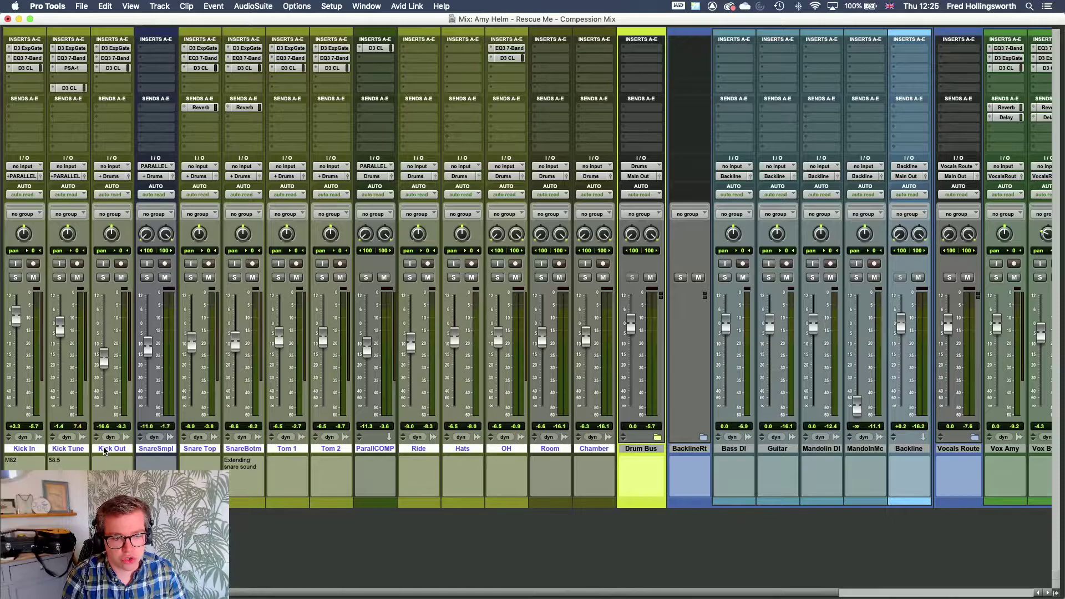
pyautogui.moveTo(79, 450); pyautogui.dragTo(653, 440)
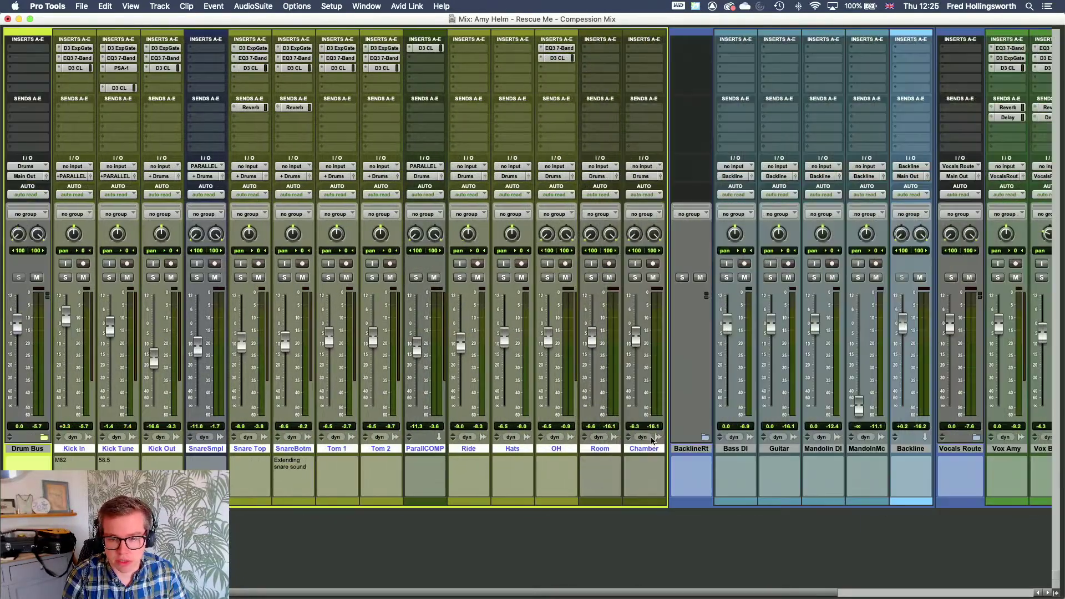
# Step: Select only the Drum Bus folder, play the session and mute the Backline Route folder
pyautogui.keyDown('shift'); pyautogui.click(41, 449); pyautogui.keyUp('shift')
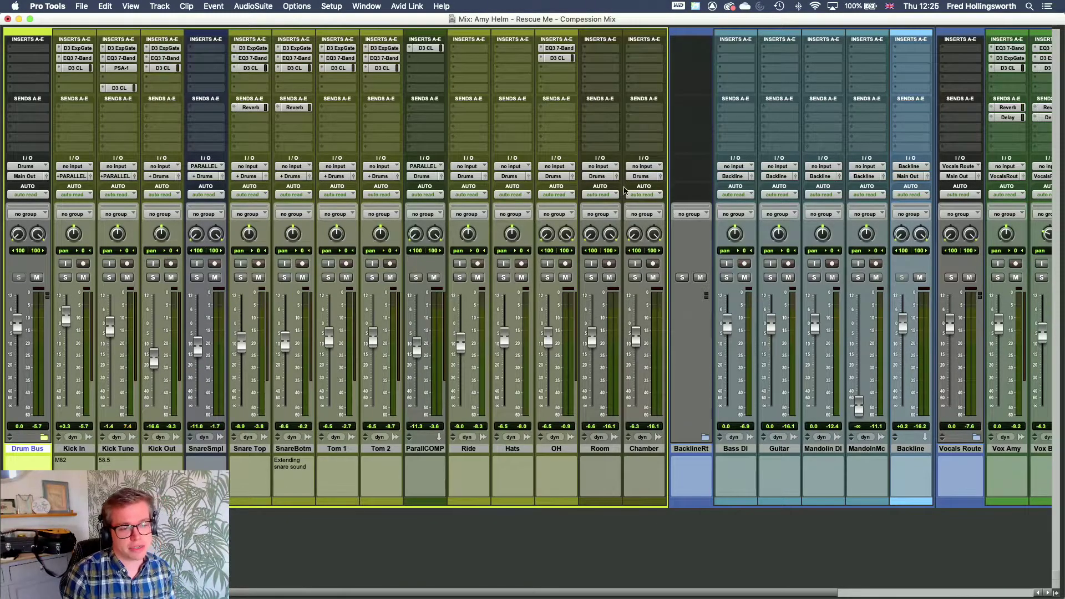
pyautogui.press('space')
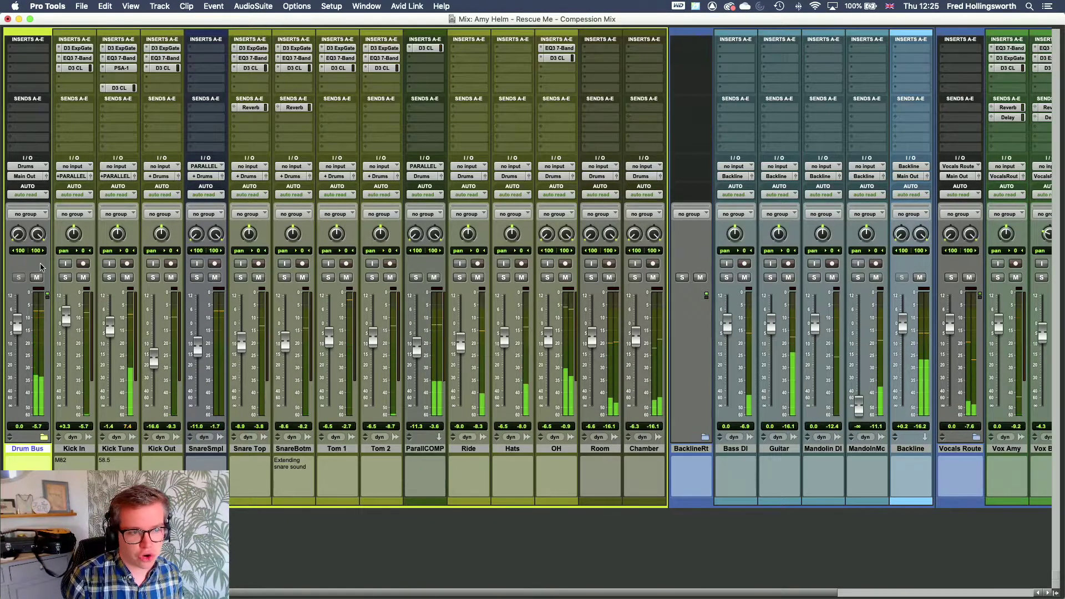
pyautogui.click(700, 278)
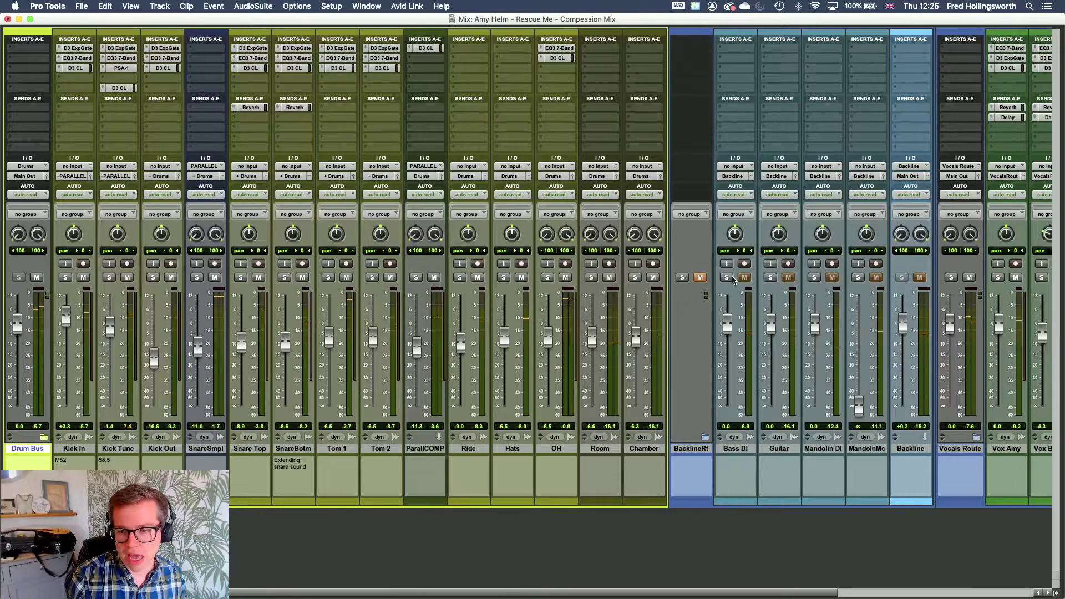